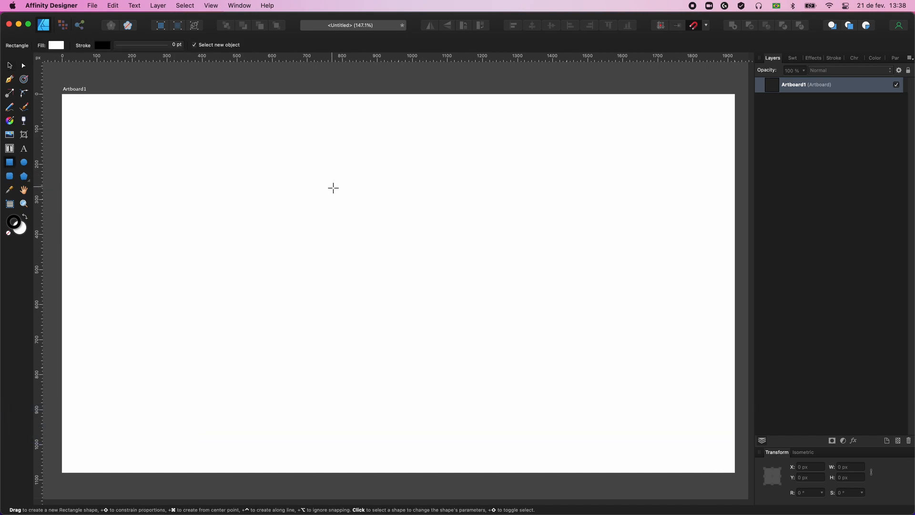
# Step: Draw a white square about 249 px wide in the upper middle of the artboard
pyautogui.moveTo(328, 181); pyautogui.dragTo(429, 258)
pyautogui.click(443, 252)
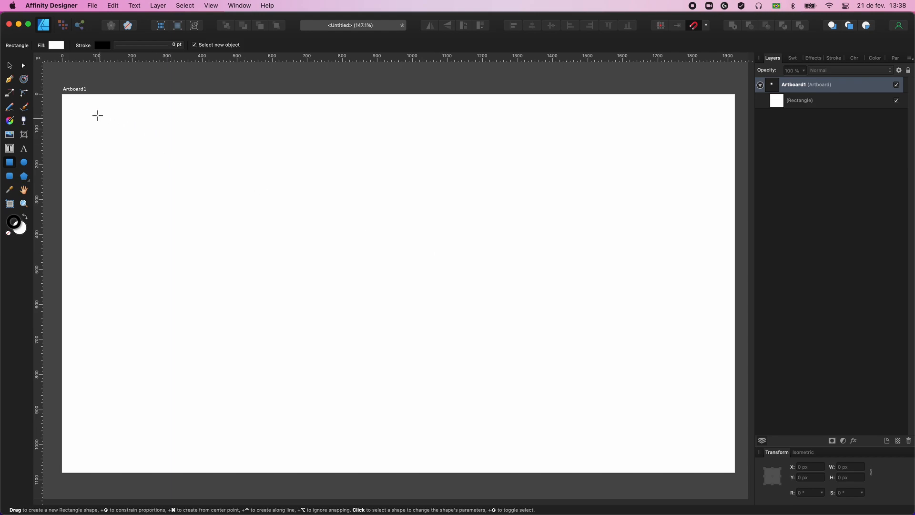
# Step: Give the square a 1 pt black stroke and move it to the artboard's horizontal centre, about 291 px from the top edge
pyautogui.click(10, 66)
pyautogui.click(372, 213)
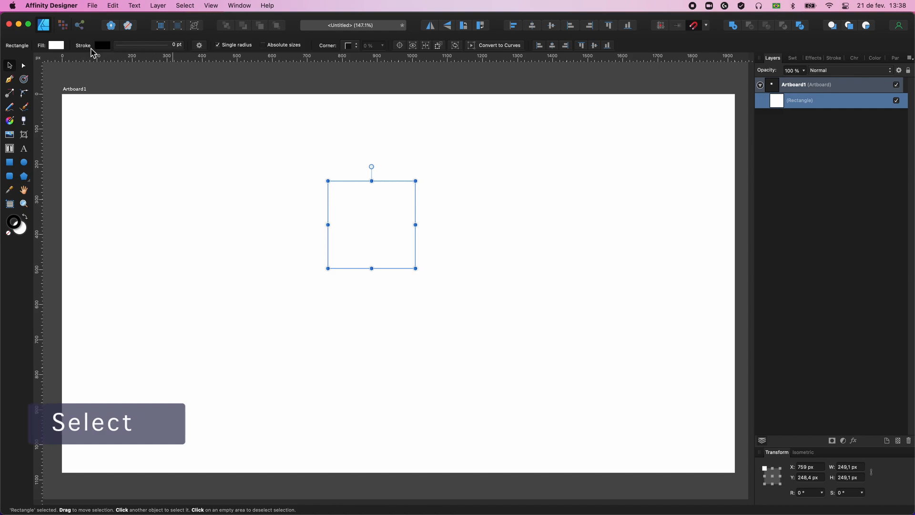
pyautogui.click(132, 49)
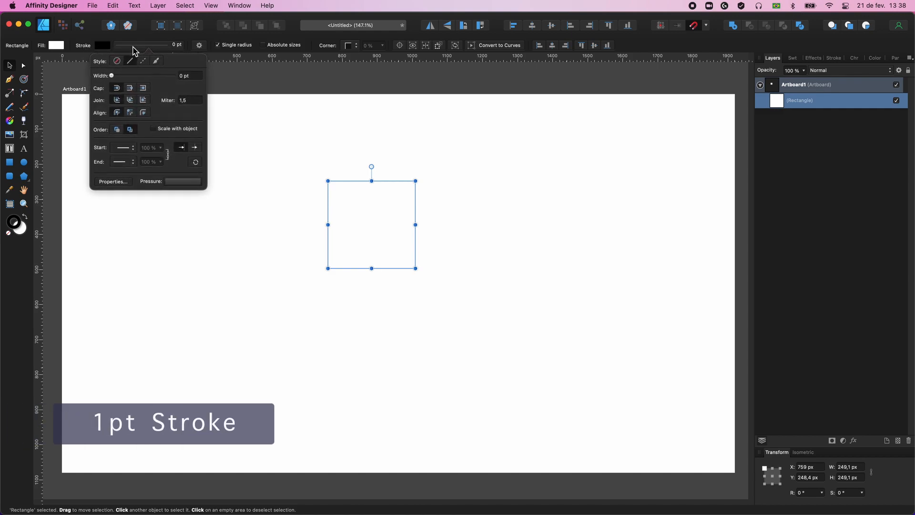
pyautogui.scroll(1, 191, 77)
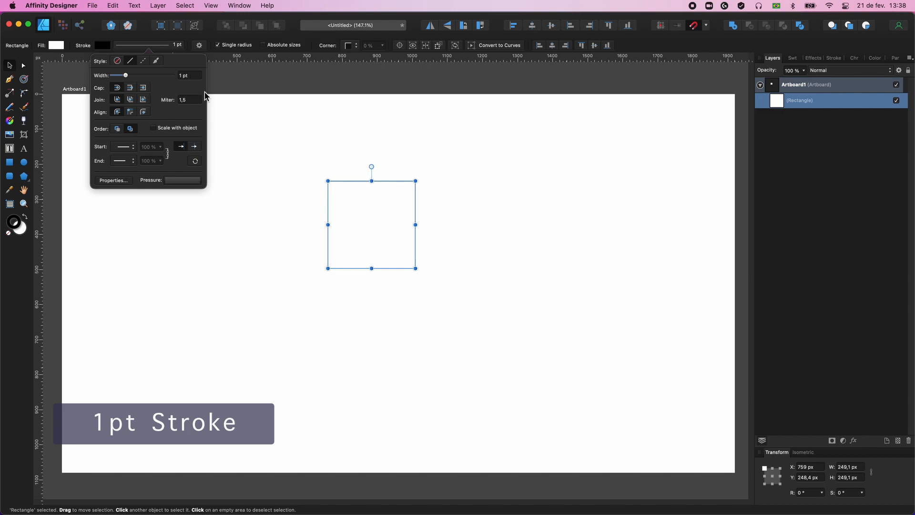
pyautogui.click(248, 144)
pyautogui.moveTo(399, 237)
pyautogui.mouseDown()
pyautogui.moveTo(409, 244)
pyautogui.moveTo(420, 233)
pyautogui.moveTo(425, 247)
pyautogui.mouseUp()
pyautogui.click(487, 232)
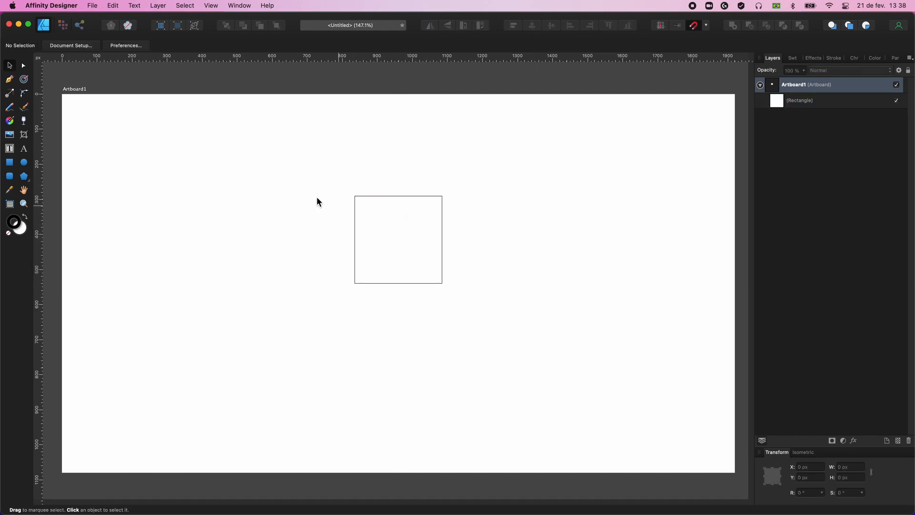
# Step: Draw a closed triangle with the Pen tool from the square's centre to its two upper corners, and deselect it
pyautogui.click(10, 82)
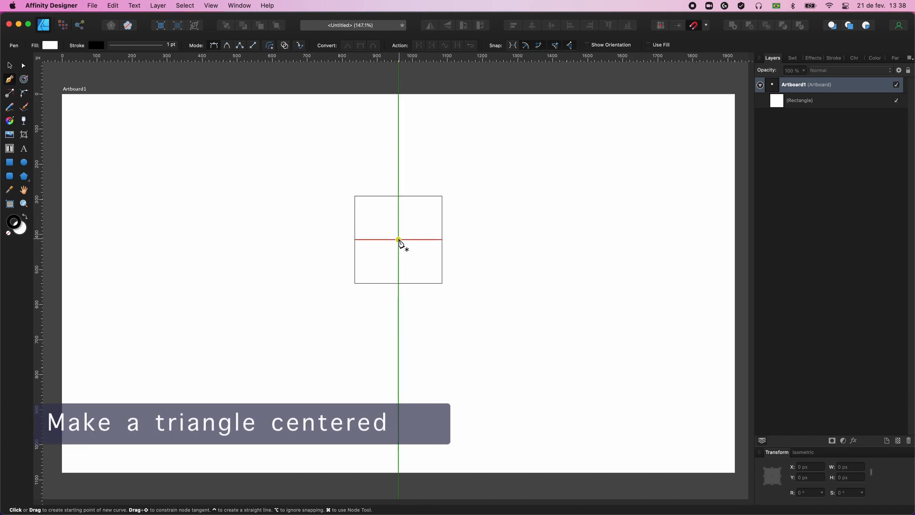
pyautogui.click(398, 239)
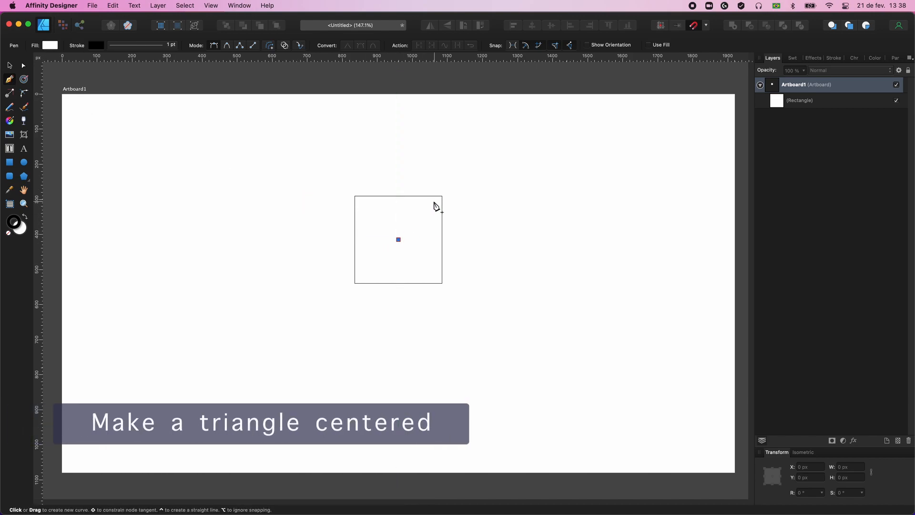
pyautogui.click(443, 196)
pyautogui.click(354, 196)
pyautogui.click(398, 240)
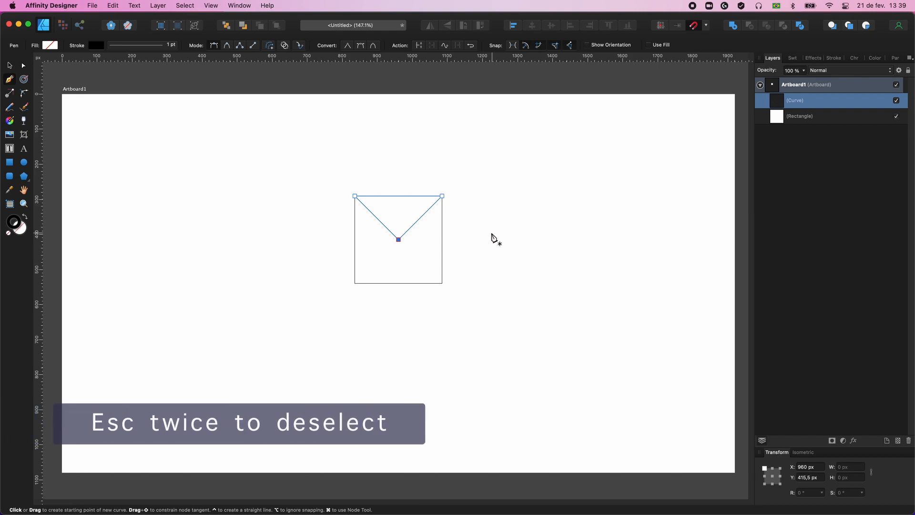
pyautogui.press('Escape')
pyautogui.press('Escape')
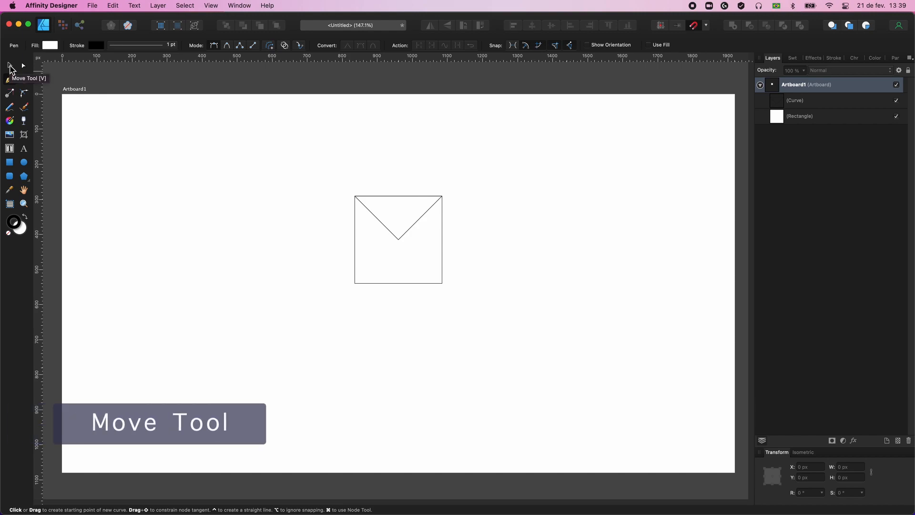
# Step: Duplicate the triangle three times, rotating each copy a further 90° counter-clockwise around the centre so that four triangles cover the square
pyautogui.click(9, 66)
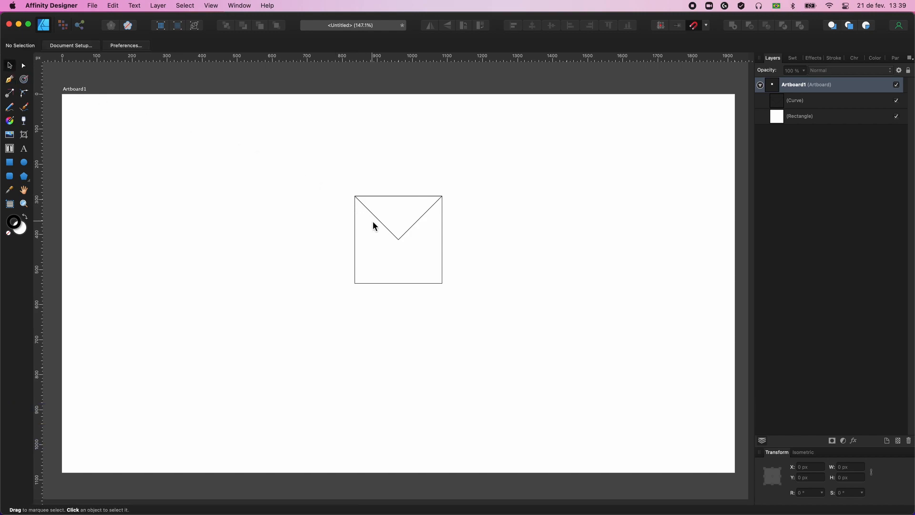
pyautogui.click(392, 235)
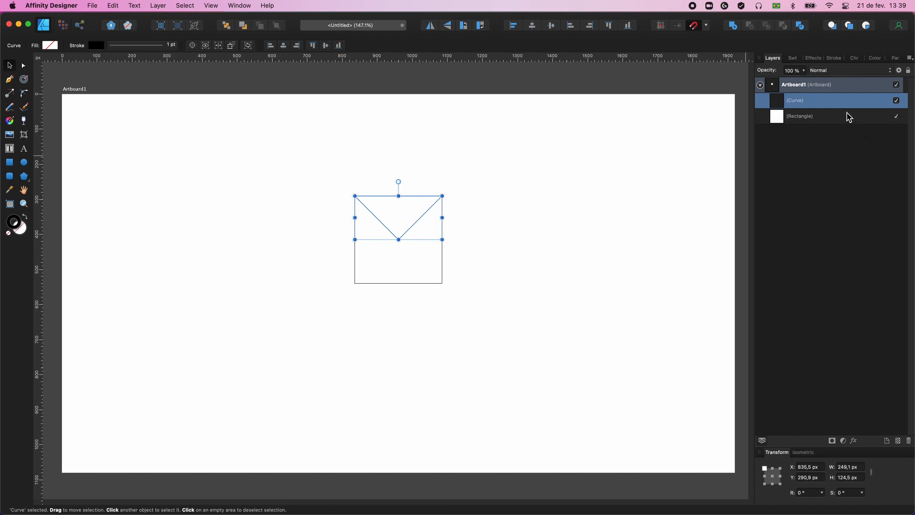
pyautogui.press('super+j')
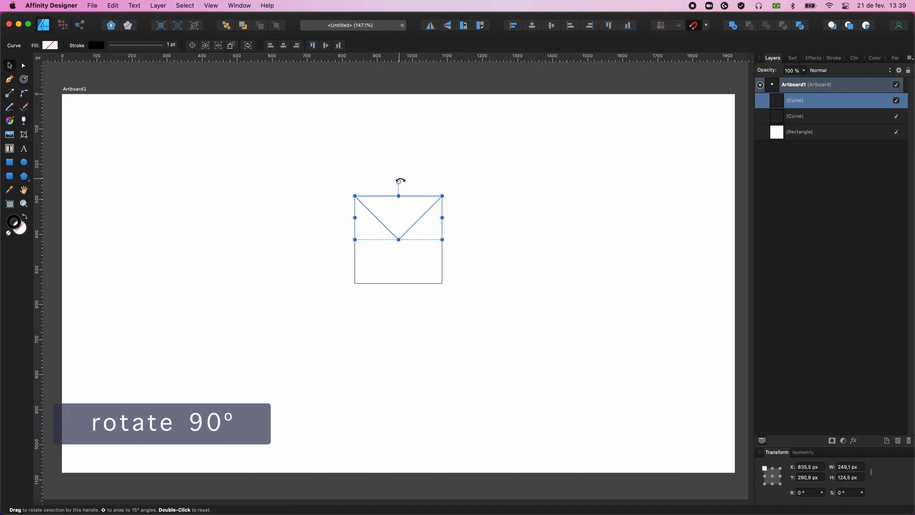
pyautogui.moveTo(400, 181); pyautogui.dragTo(358, 230)
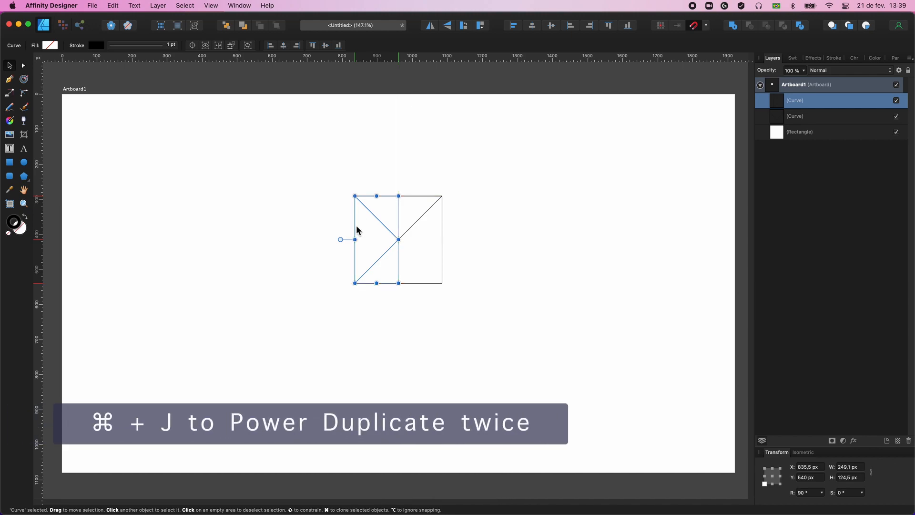
pyautogui.press('super+j')
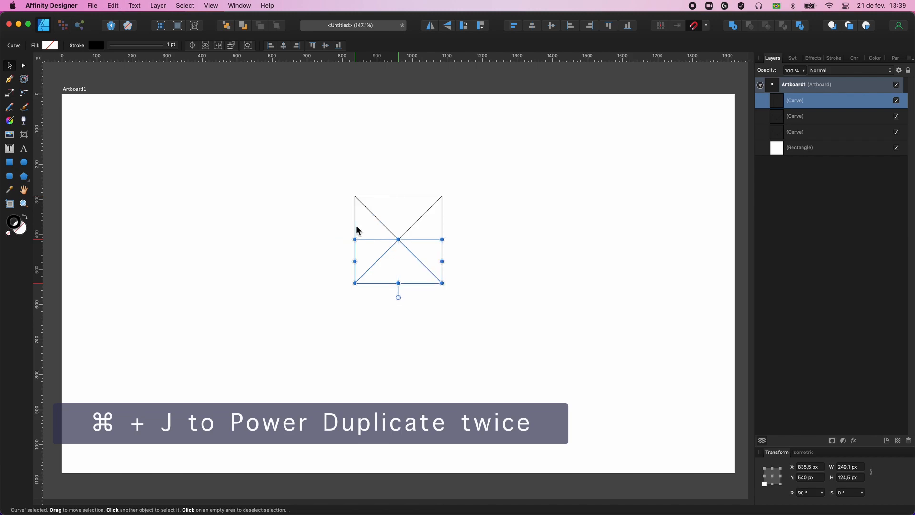
pyautogui.press('super+j')
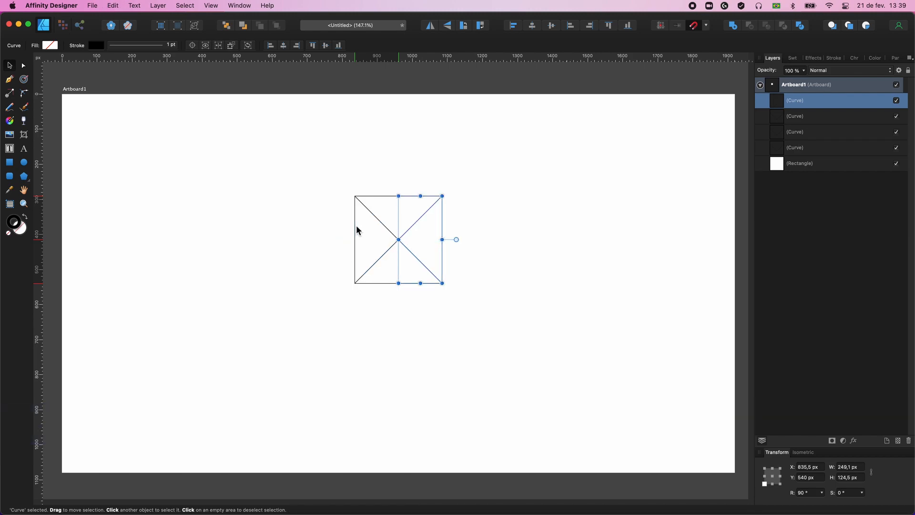
# Step: Delete the original square underneath the four triangles
pyautogui.click(304, 227)
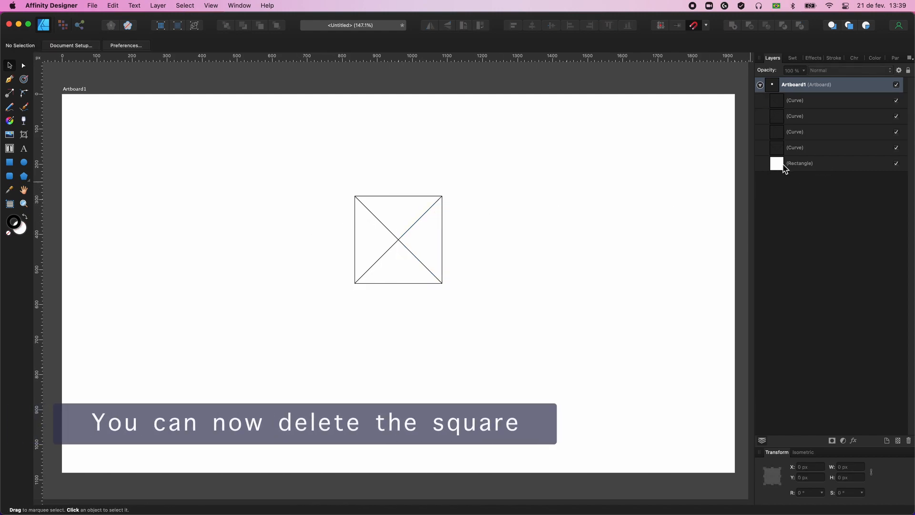
pyautogui.click(810, 170)
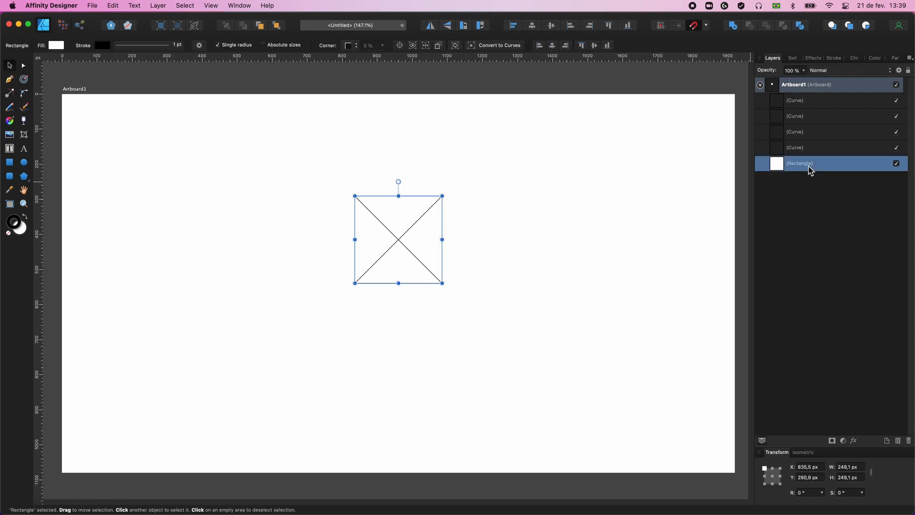
pyautogui.press('Delete')
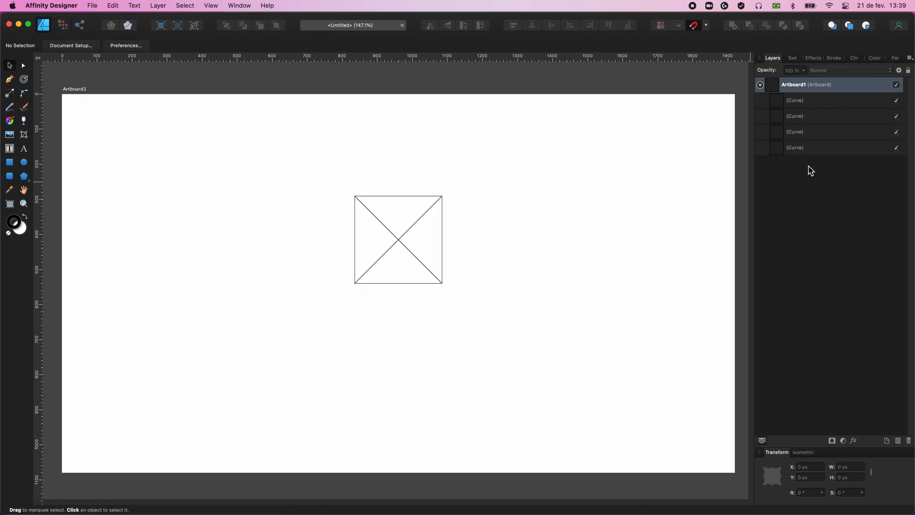
# Step: Fill all four triangles with the blue colour #5064FF and deselect them
pyautogui.moveTo(332, 180); pyautogui.dragTo(479, 304)
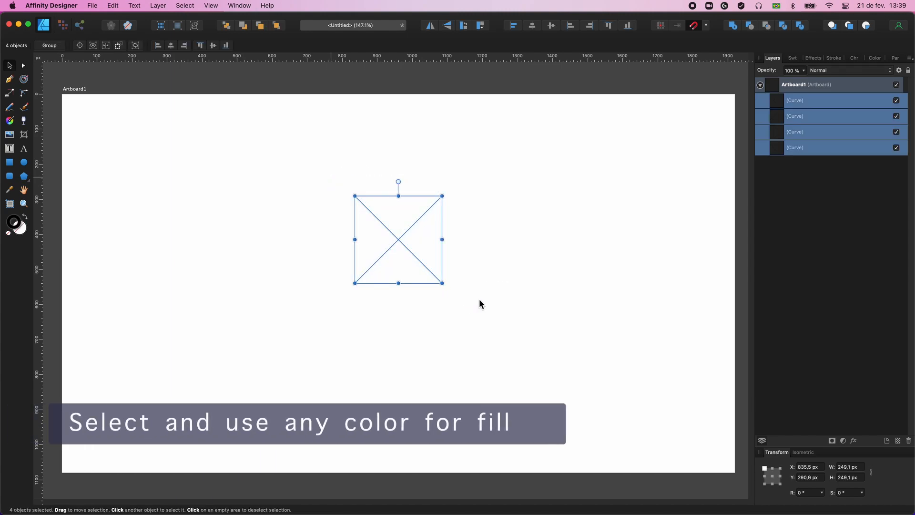
pyautogui.doubleClick(20, 229)
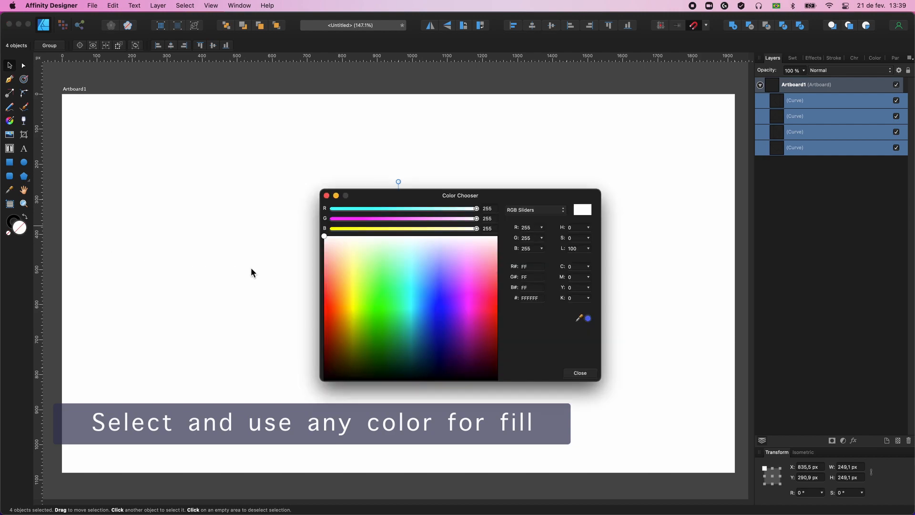
pyautogui.moveTo(416, 263); pyautogui.dragTo(437, 287)
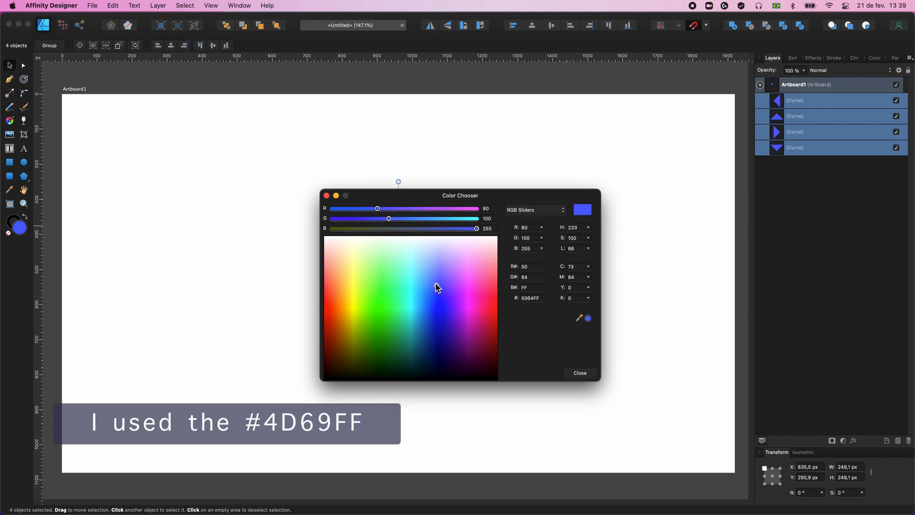
pyautogui.click(326, 196)
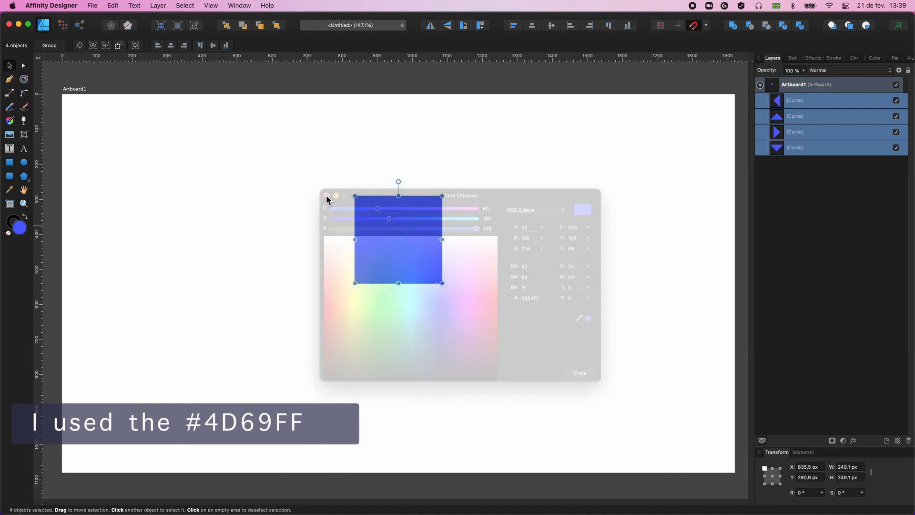
pyautogui.click(327, 198)
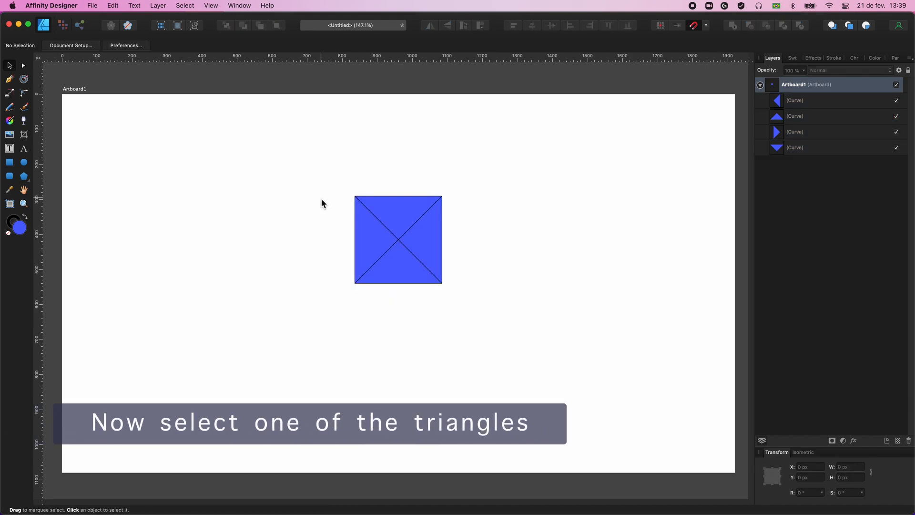
# Step: Set the left triangle's fill lightness to 90 using the HSL sliders
pyautogui.click(367, 230)
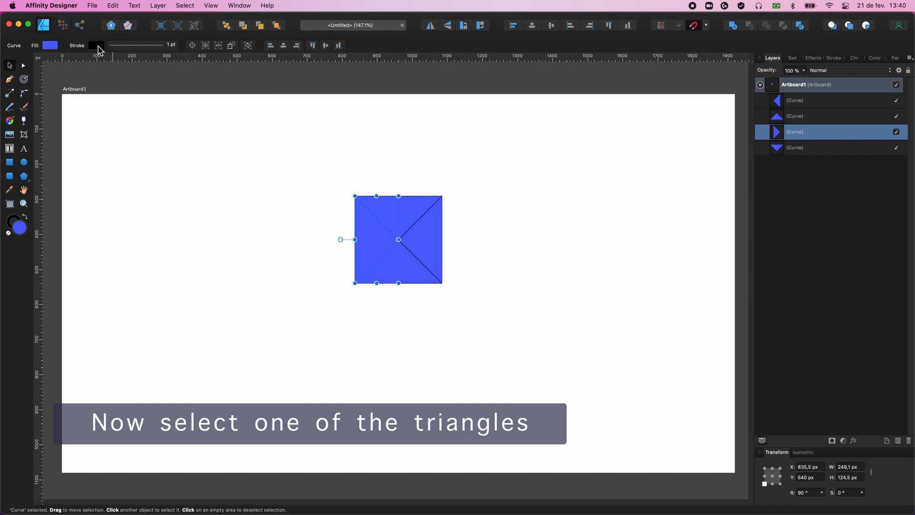
pyautogui.click(51, 45)
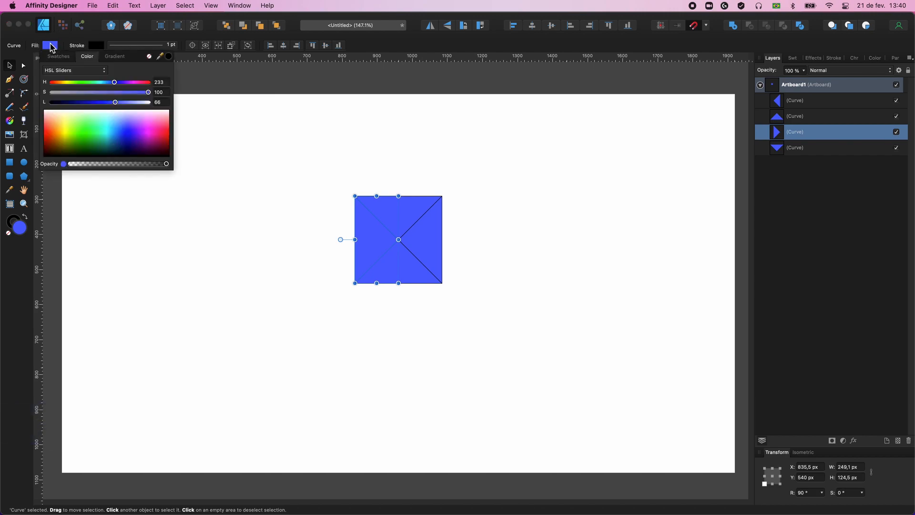
pyautogui.click(71, 71)
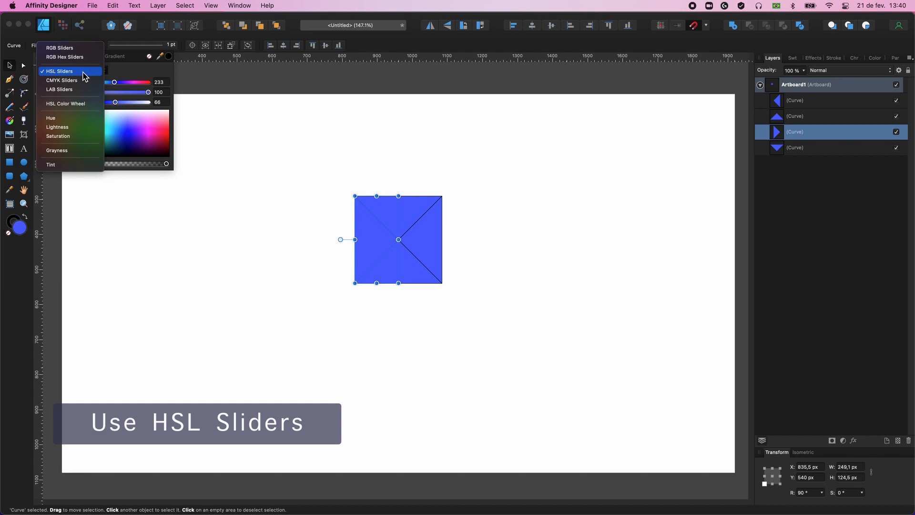
pyautogui.click(82, 72)
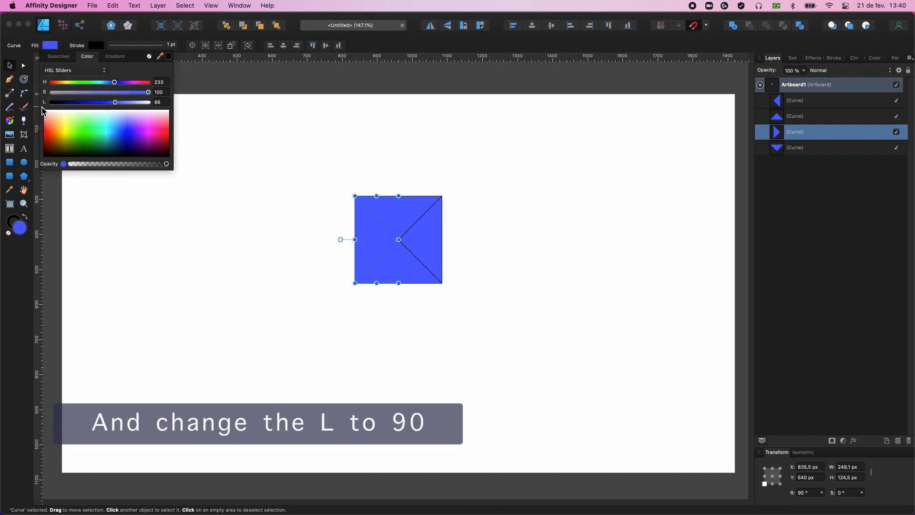
pyautogui.click(161, 102)
pyautogui.press('Return')
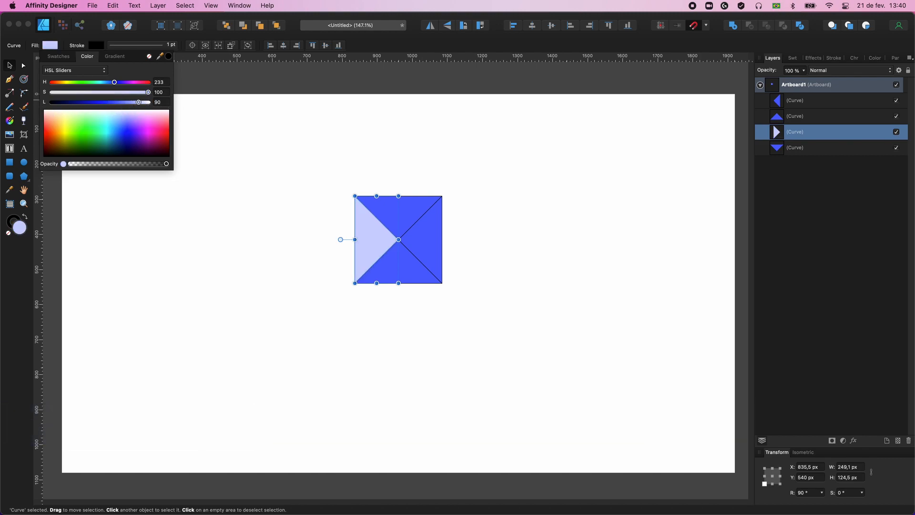
# Step: Set the top triangle's fill lightness (L) to 70
pyautogui.click(398, 212)
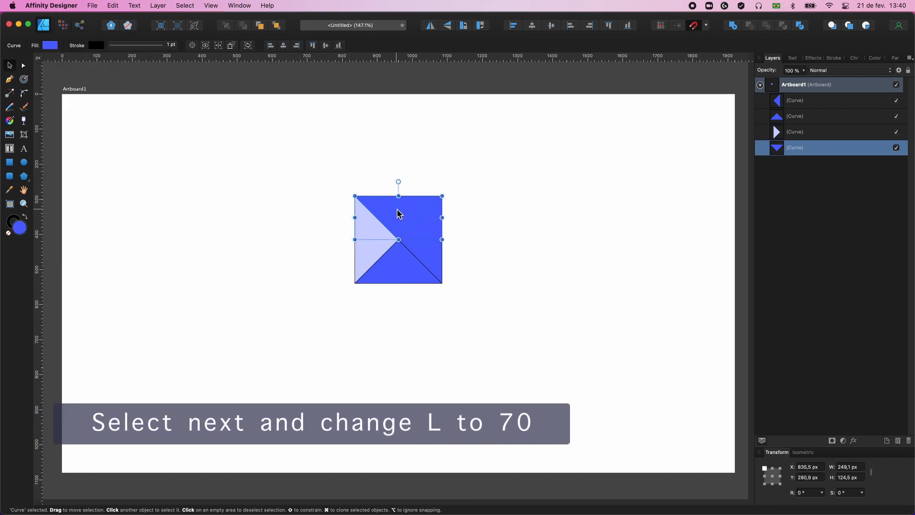
pyautogui.click(49, 45)
pyautogui.click(159, 102)
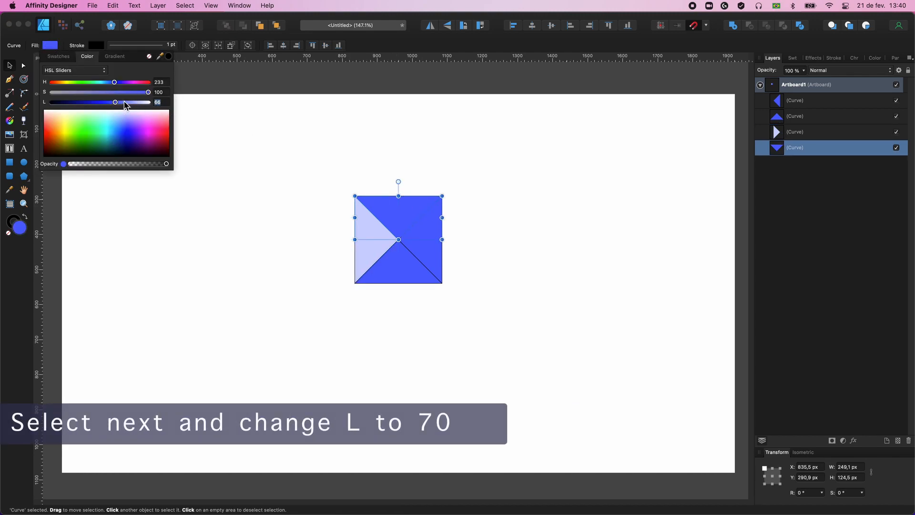
pyautogui.write('70')
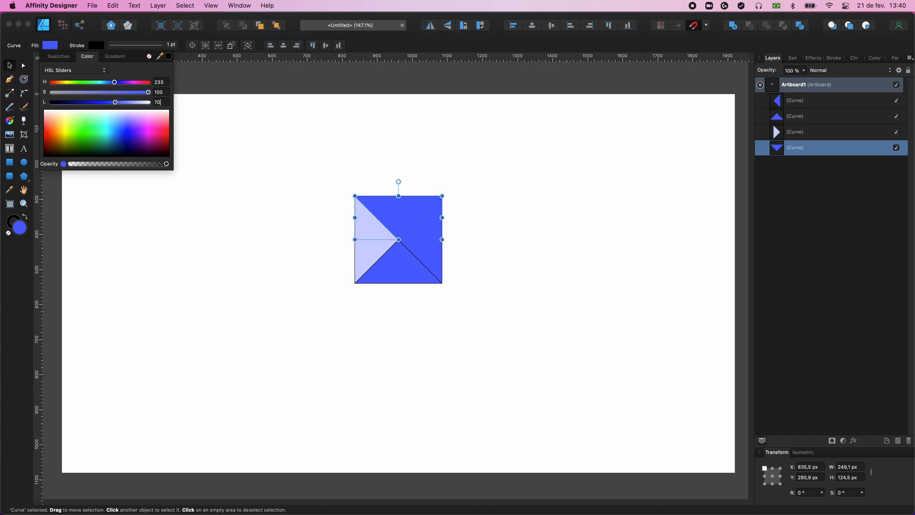
pyautogui.press('Return')
# Step: Set the right triangle's fill lightness (L) to 50
pyautogui.click(428, 238)
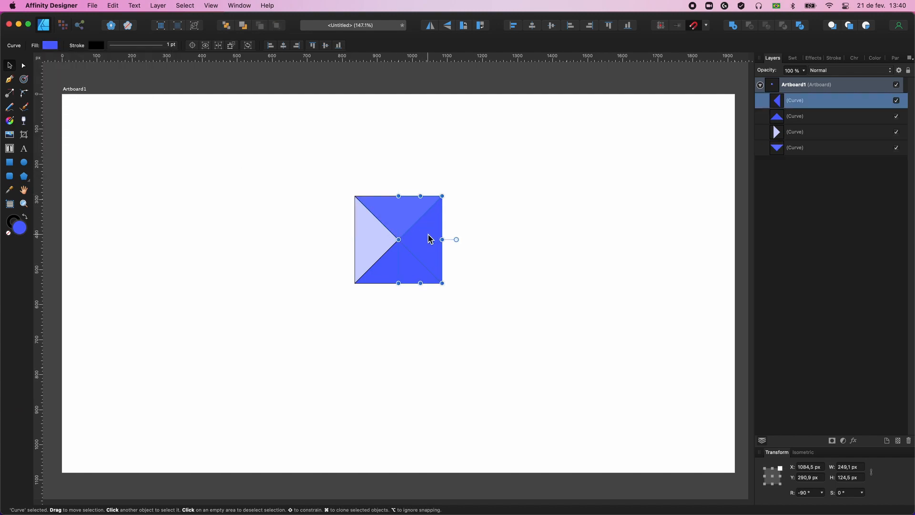
pyautogui.click(50, 45)
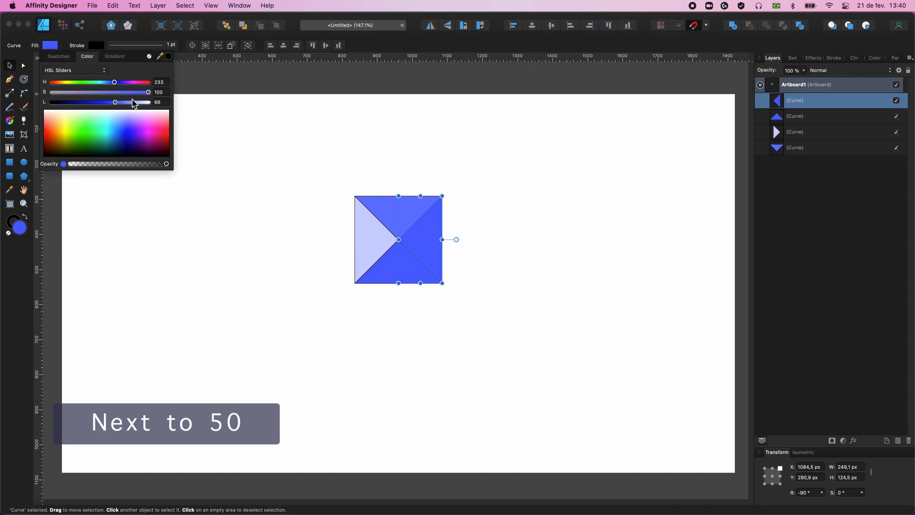
pyautogui.click(162, 102)
pyautogui.write('50')
pyautogui.press('Return')
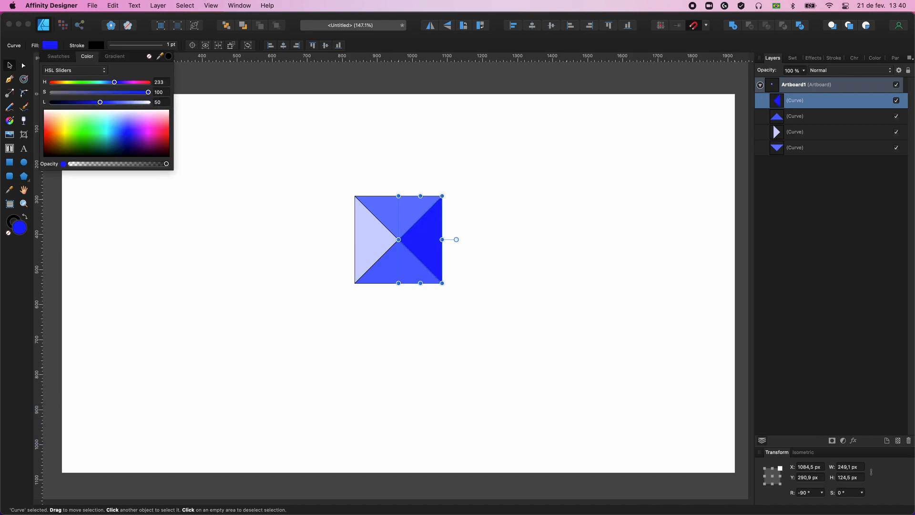
# Step: Set the bottom triangle's fill lightness (L) to 30 and deselect it
pyautogui.click(398, 275)
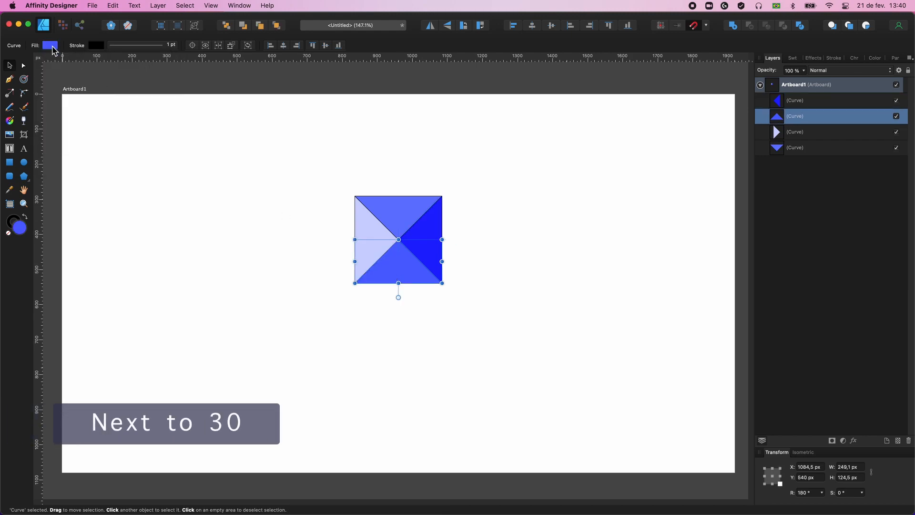
pyautogui.click(53, 48)
pyautogui.click(162, 102)
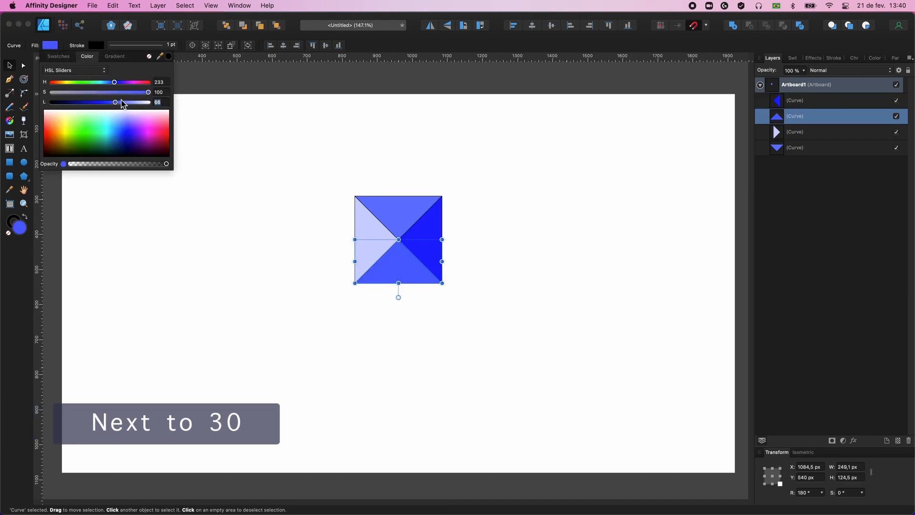
pyautogui.write('30')
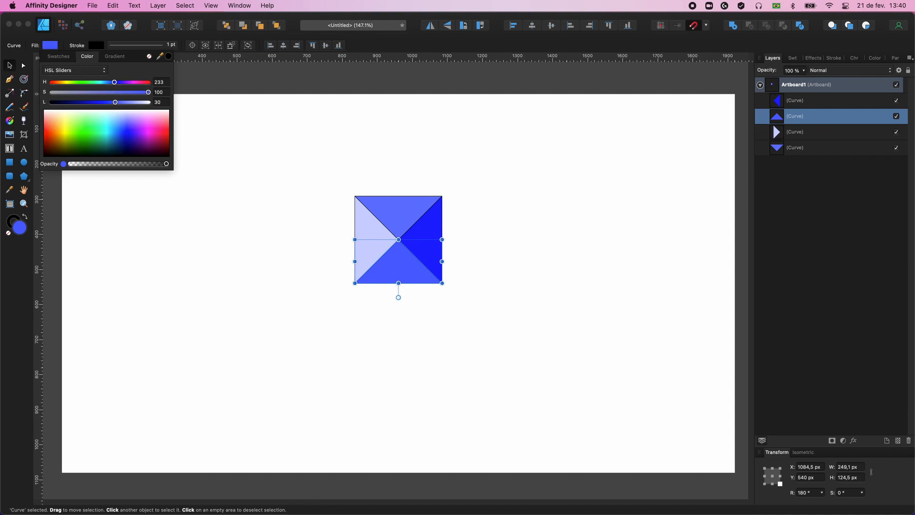
pyautogui.press('Return')
pyautogui.click(225, 190)
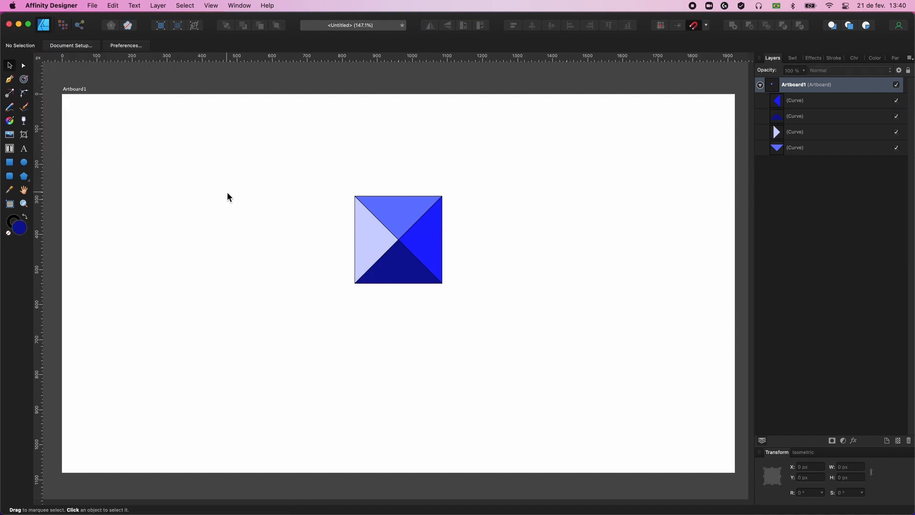
# Step: Remove the strokes from all four triangles of the square
pyautogui.moveTo(277, 162); pyautogui.dragTo(509, 317)
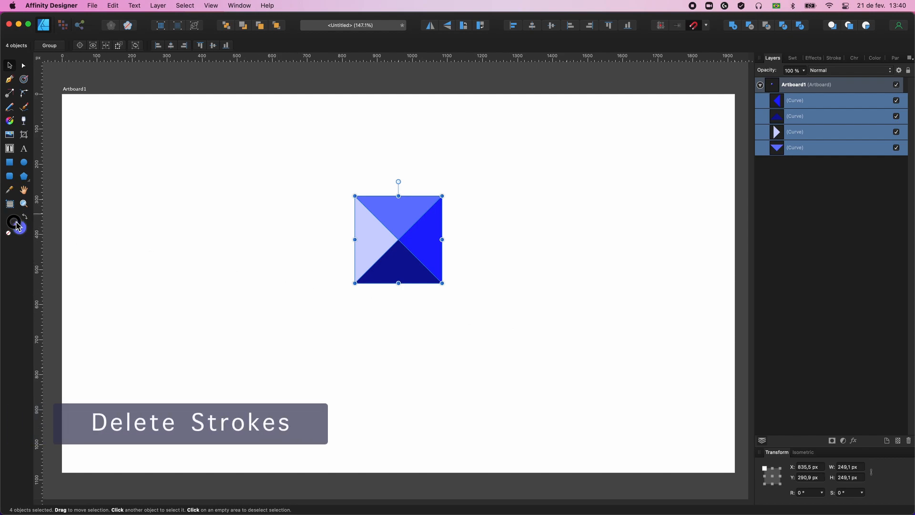
pyautogui.click(9, 233)
pyautogui.click(167, 234)
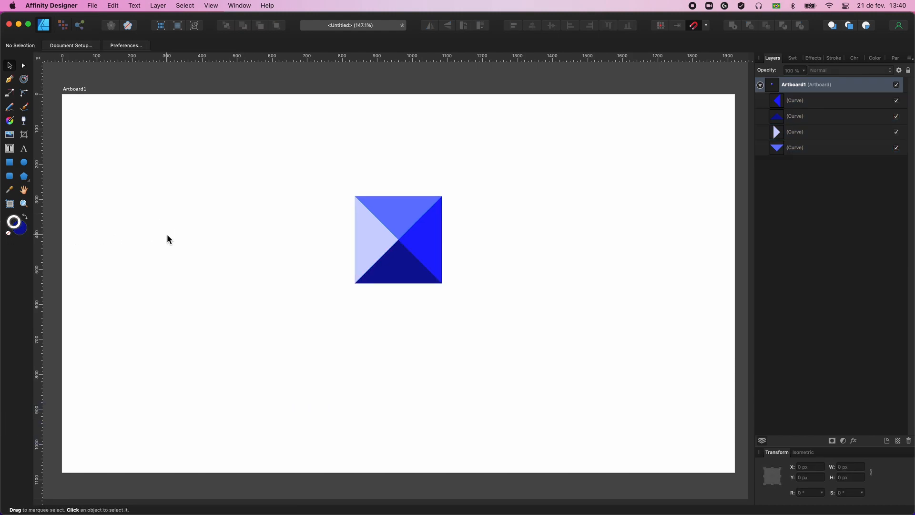
# Step: Move the square to about X 364, Y 47 px and place a copy against its right side, rotated 90° clockwise
pyautogui.moveTo(327, 187); pyautogui.dragTo(462, 298)
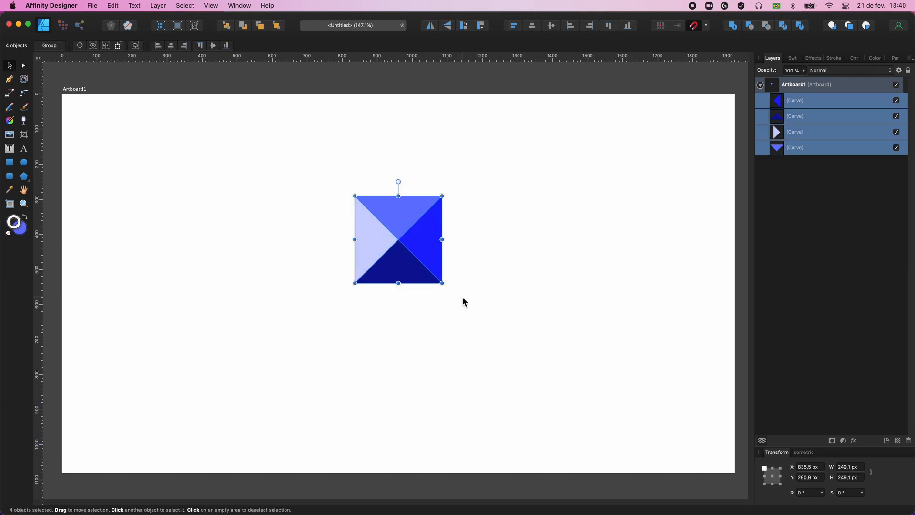
pyautogui.moveTo(425, 272); pyautogui.dragTo(258, 190)
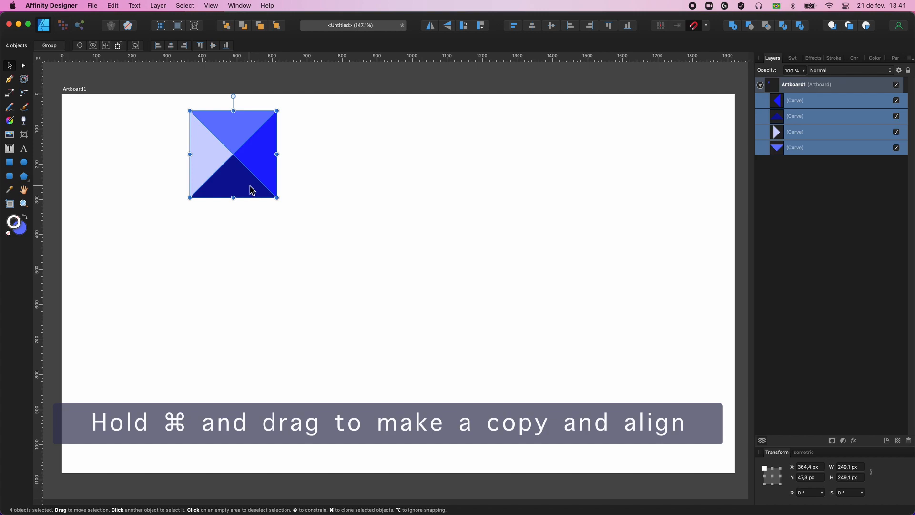
pyautogui.moveTo(239, 189); pyautogui.dragTo(326, 191)
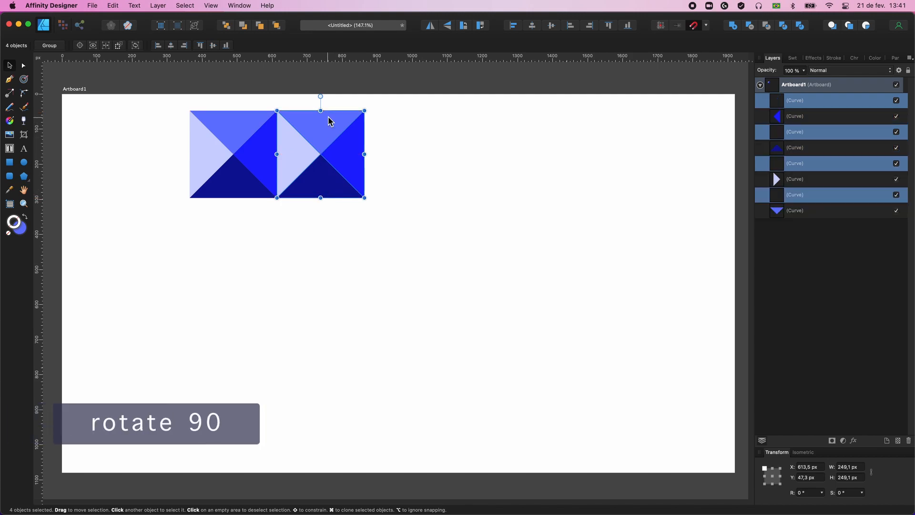
pyautogui.moveTo(321, 96)
pyautogui.mouseDown()
pyautogui.moveTo(360, 112)
pyautogui.moveTo(387, 156)
pyautogui.mouseUp()
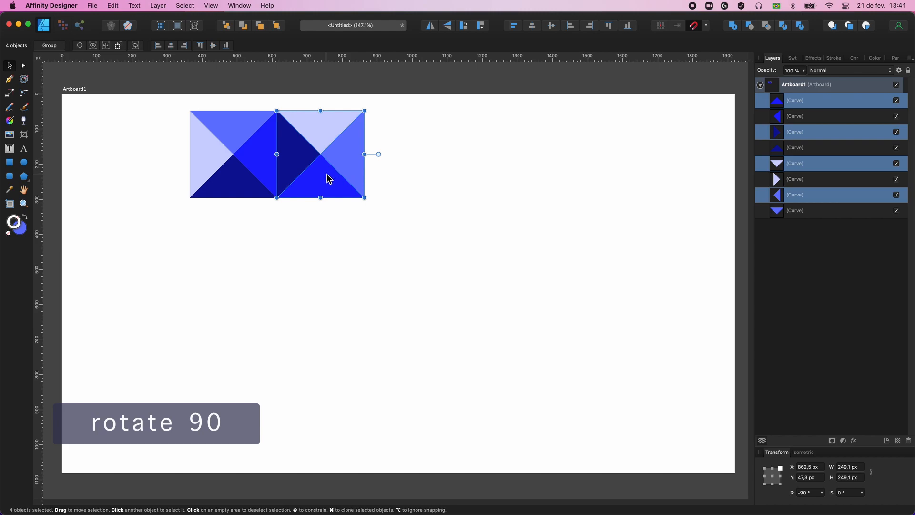
# Step: Extend the row to five adjoining squares with three more copies, each rotated 90° clockwise relative to the square before it
pyautogui.moveTo(329, 179); pyautogui.dragTo(411, 177)
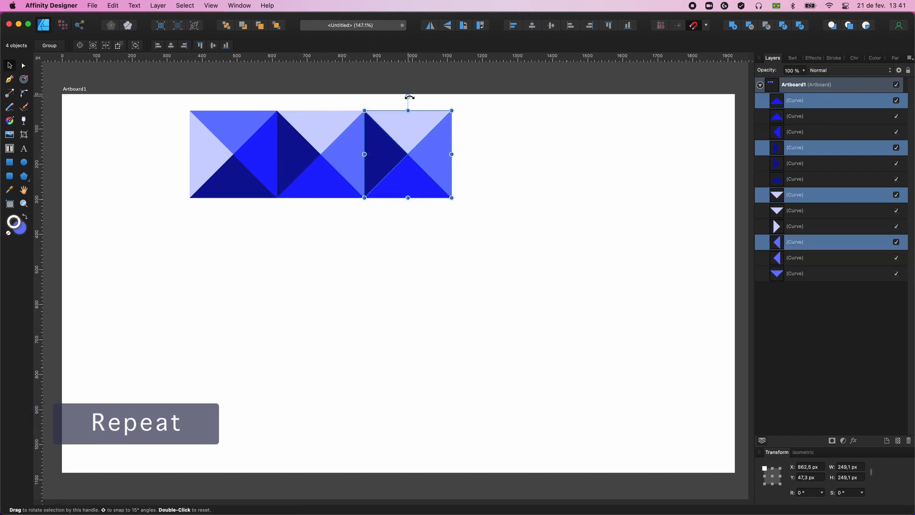
pyautogui.moveTo(408, 96); pyautogui.dragTo(476, 159)
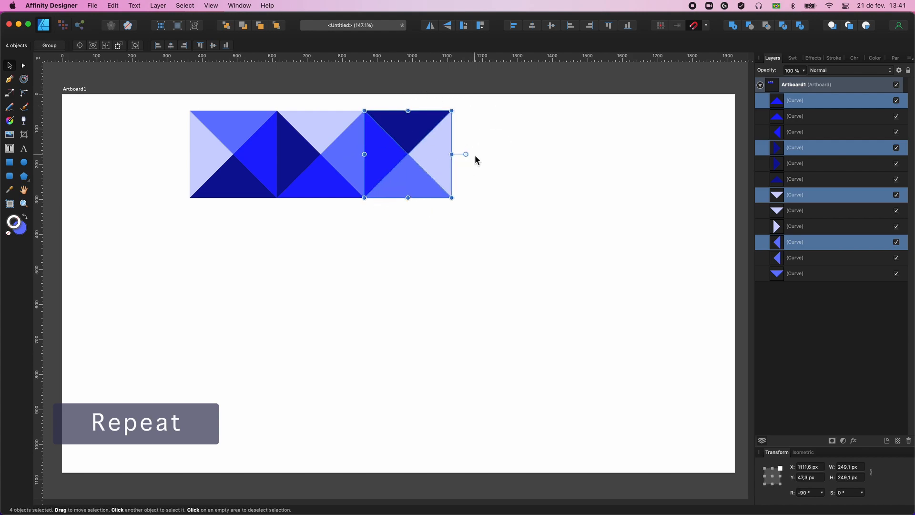
pyautogui.moveTo(416, 179); pyautogui.dragTo(504, 183)
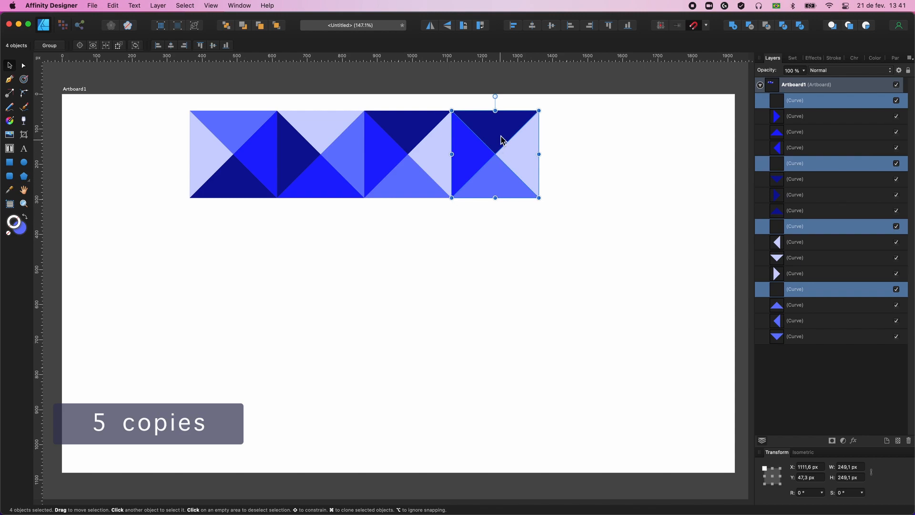
pyautogui.moveTo(496, 96)
pyautogui.mouseDown()
pyautogui.moveTo(533, 113)
pyautogui.moveTo(556, 153)
pyautogui.mouseUp()
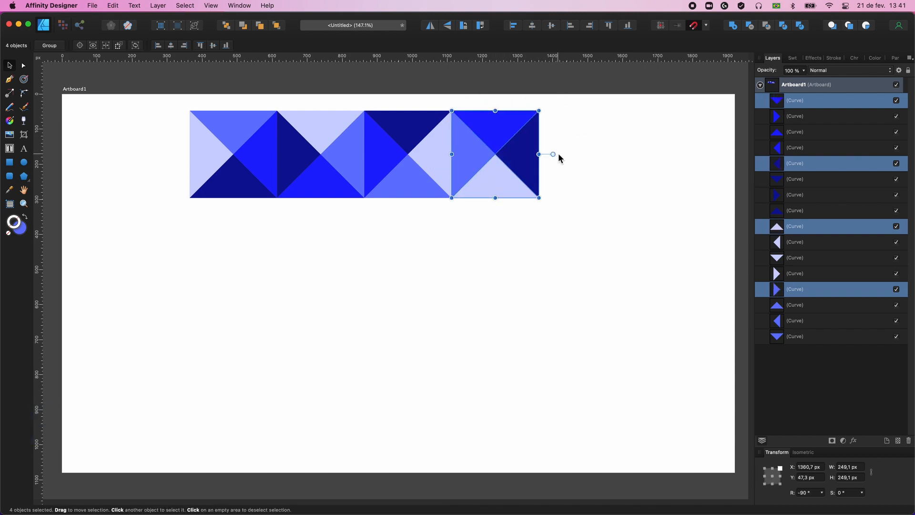
pyautogui.moveTo(491, 179); pyautogui.dragTo(578, 182)
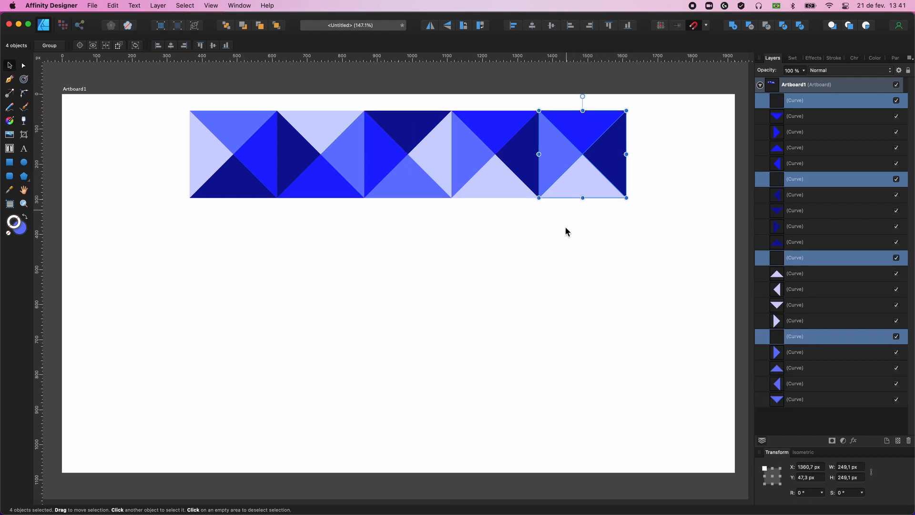
pyautogui.click(567, 257)
pyautogui.moveTo(552, 104); pyautogui.dragTo(636, 217)
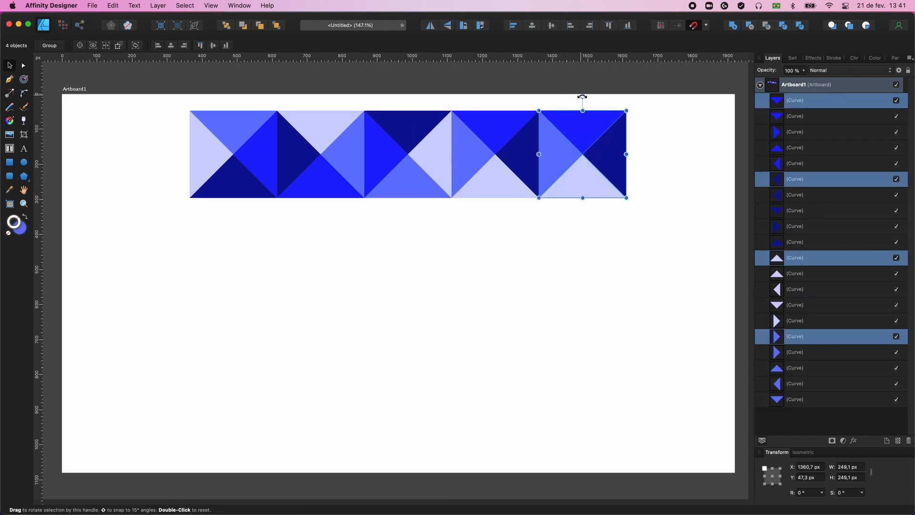
pyautogui.moveTo(583, 96); pyautogui.dragTo(629, 154)
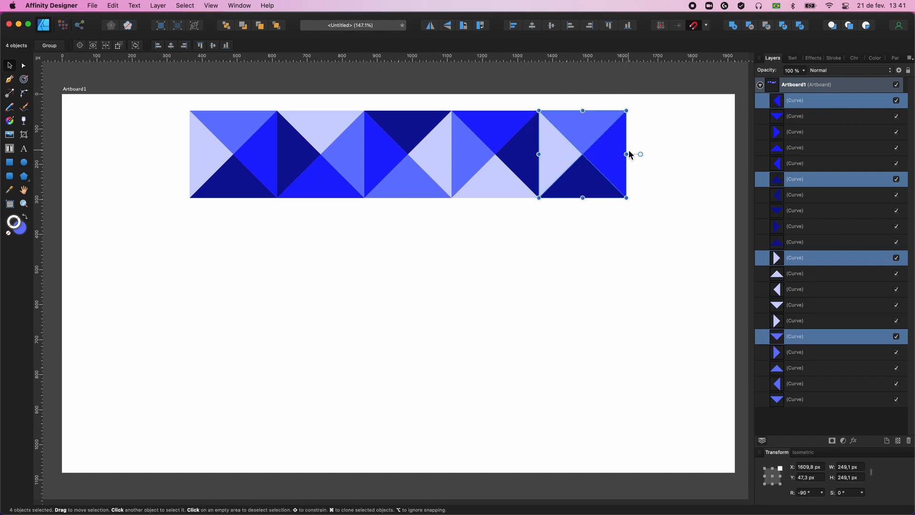
pyautogui.click(236, 183)
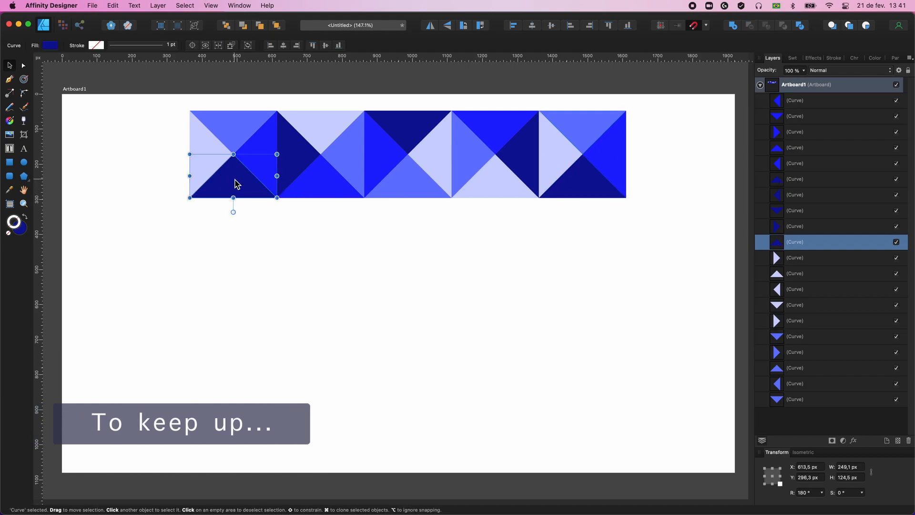
pyautogui.click(405, 125)
pyautogui.click(521, 148)
pyautogui.click(580, 182)
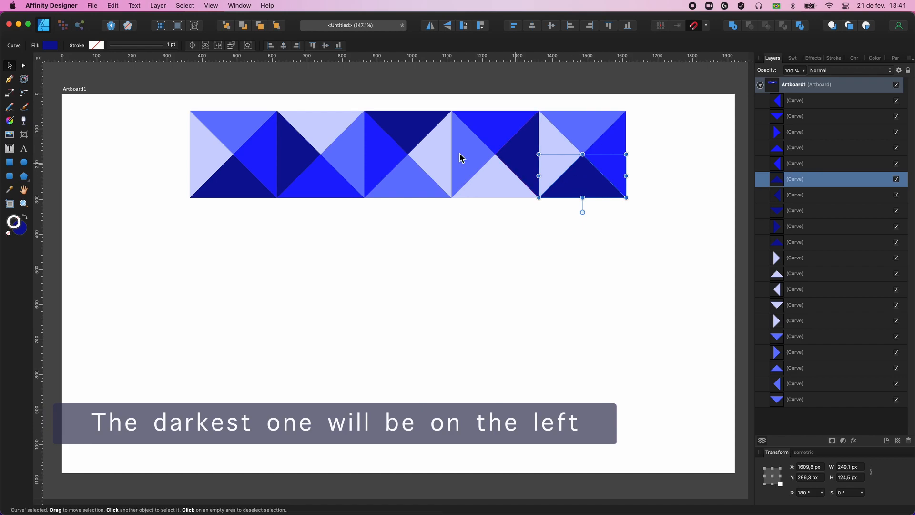
pyautogui.click(291, 143)
# Step: Copy the first row's last four squares beneath it from the left edge and complete the second row with a copy rotated 90° clockwise
pyautogui.moveTo(282, 99); pyautogui.dragTo(508, 278)
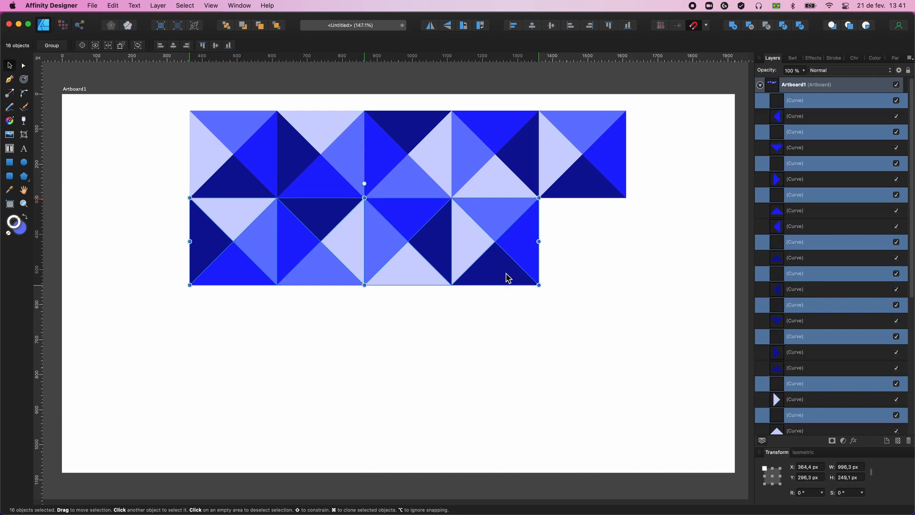
pyautogui.moveTo(566, 304)
pyautogui.mouseDown()
pyautogui.moveTo(479, 218)
pyautogui.moveTo(565, 217)
pyautogui.mouseUp()
pyautogui.moveTo(583, 183); pyautogui.dragTo(630, 241)
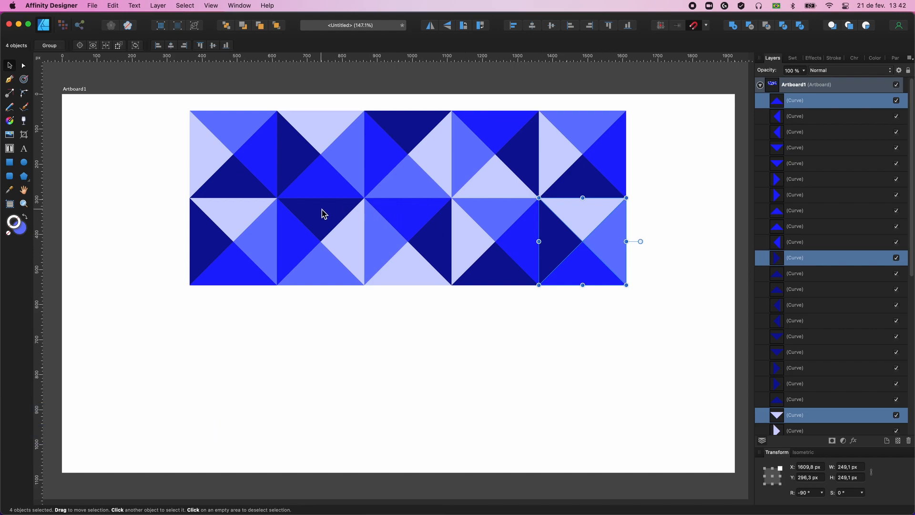
# Step: Build the third row from a left-aligned copy of the second row's last four squares plus a fifth square rotated 90° clockwise
pyautogui.moveTo(301, 307); pyautogui.dragTo(505, 305)
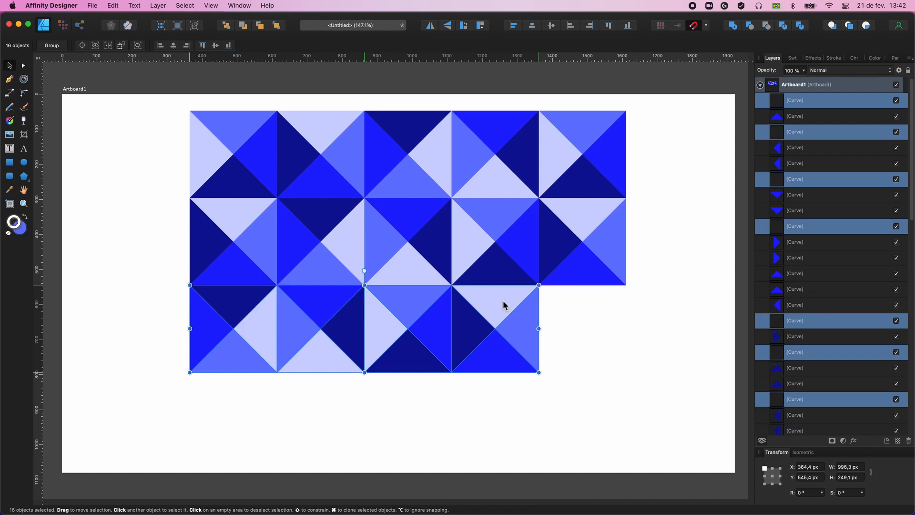
pyautogui.click(567, 399)
pyautogui.moveTo(569, 398); pyautogui.dragTo(565, 314)
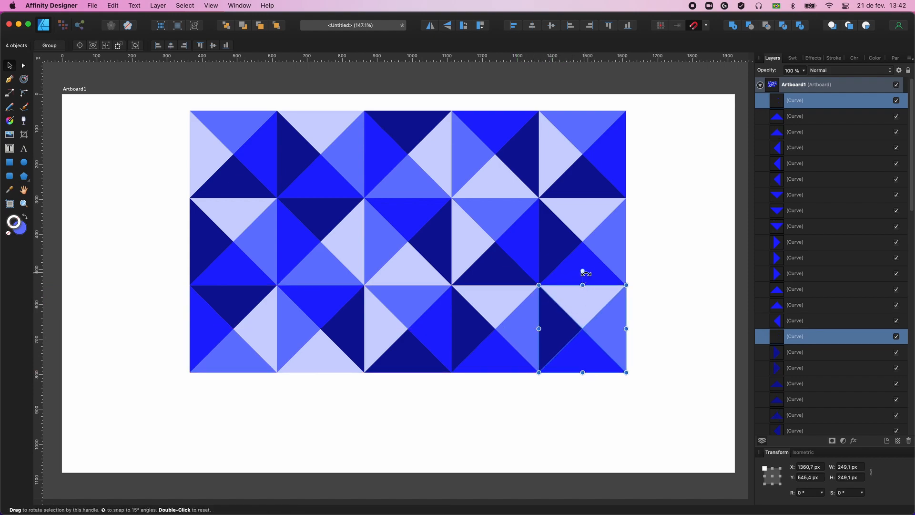
pyautogui.moveTo(582, 270); pyautogui.dragTo(641, 328)
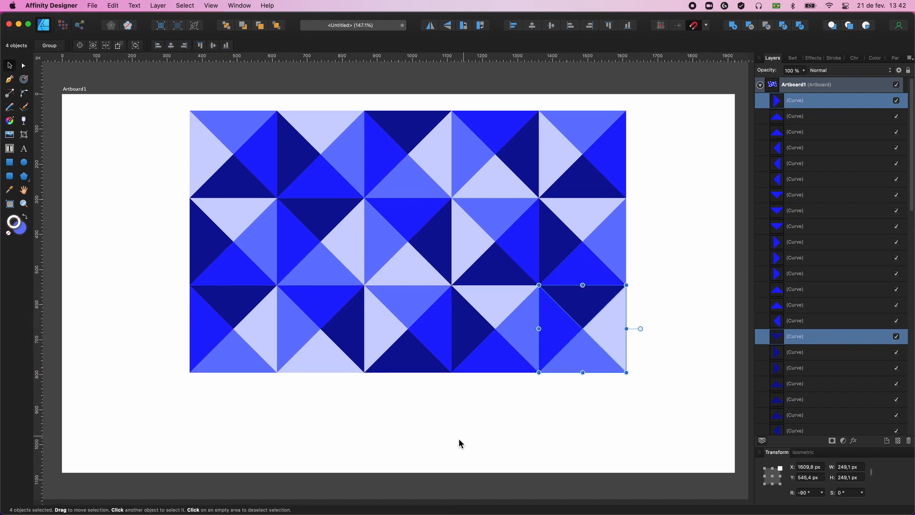
# Step: Build the fourth row from a left-aligned copy of the third row's last four squares plus an unrotated copy of its fourth square
pyautogui.moveTo(306, 401); pyautogui.dragTo(519, 385)
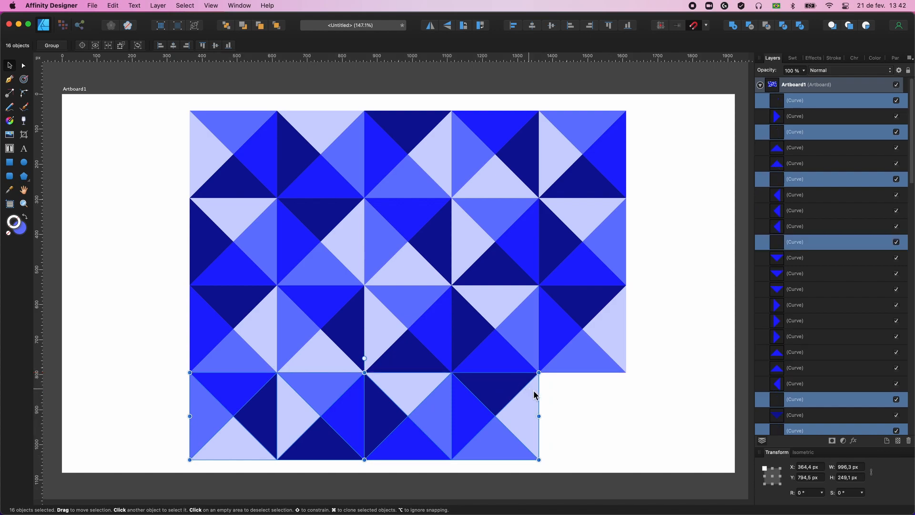
pyautogui.click(630, 403)
pyautogui.moveTo(608, 406); pyautogui.dragTo(453, 450)
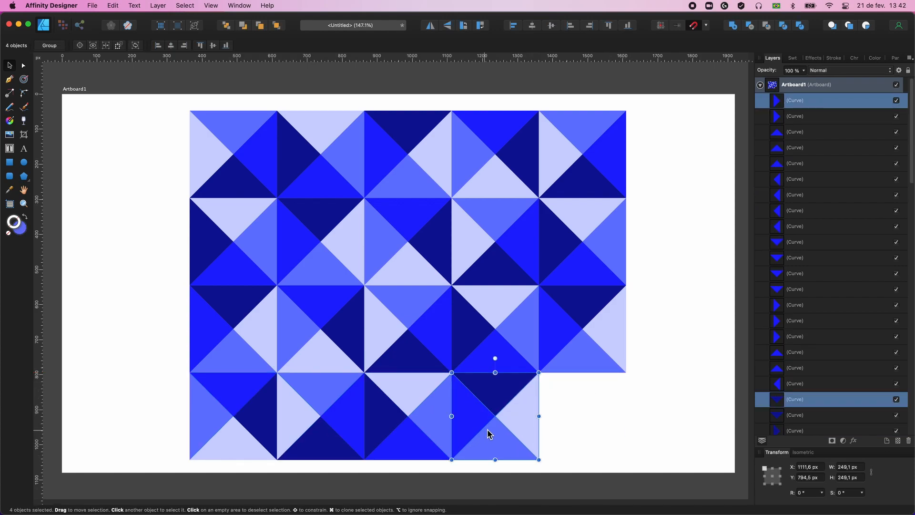
pyautogui.moveTo(494, 423); pyautogui.dragTo(580, 423)
pyautogui.click(691, 375)
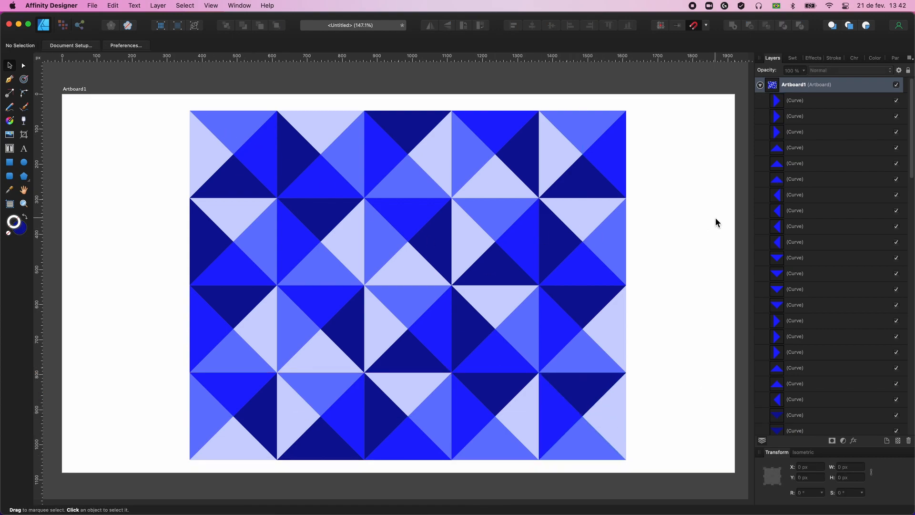
# Step: Move the whole pattern of squares to the artboard's centre, at about X 337, Y 42 px, and deselect it
pyautogui.moveTo(152, 102); pyautogui.dragTo(643, 467)
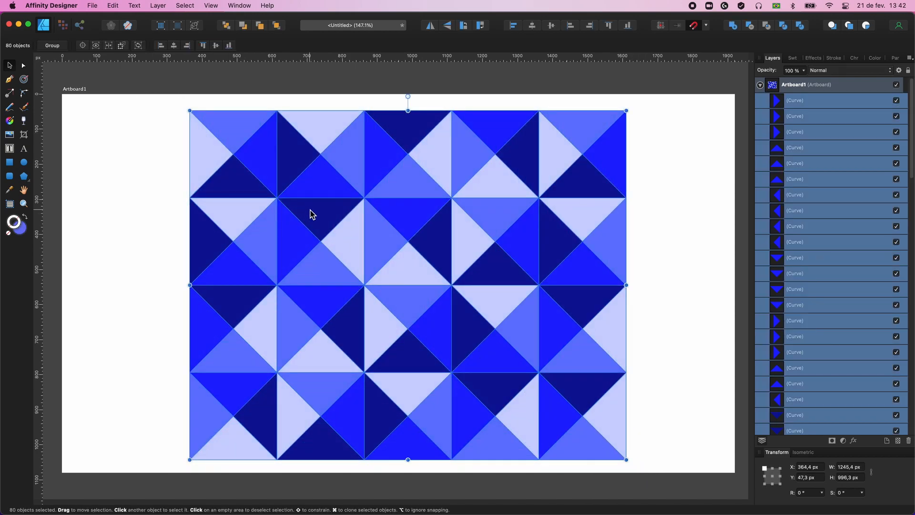
pyautogui.moveTo(406, 275); pyautogui.dragTo(400, 270)
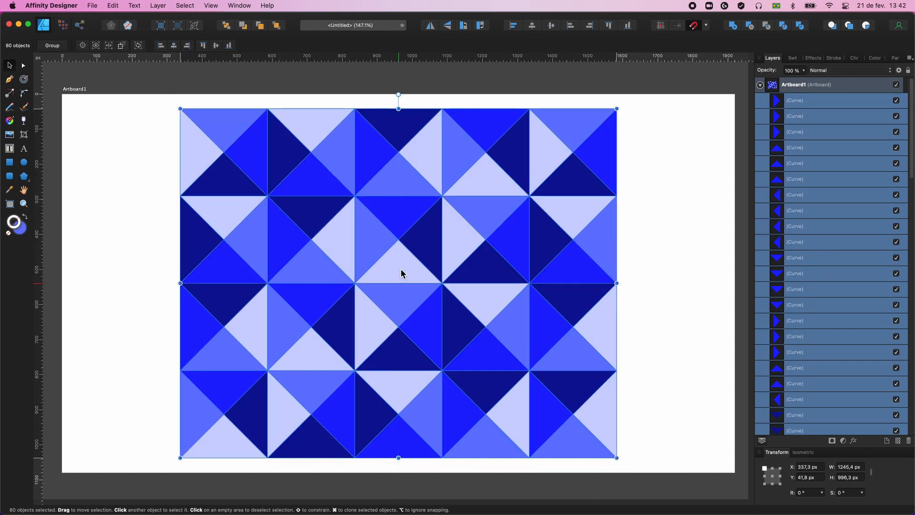
pyautogui.click(688, 212)
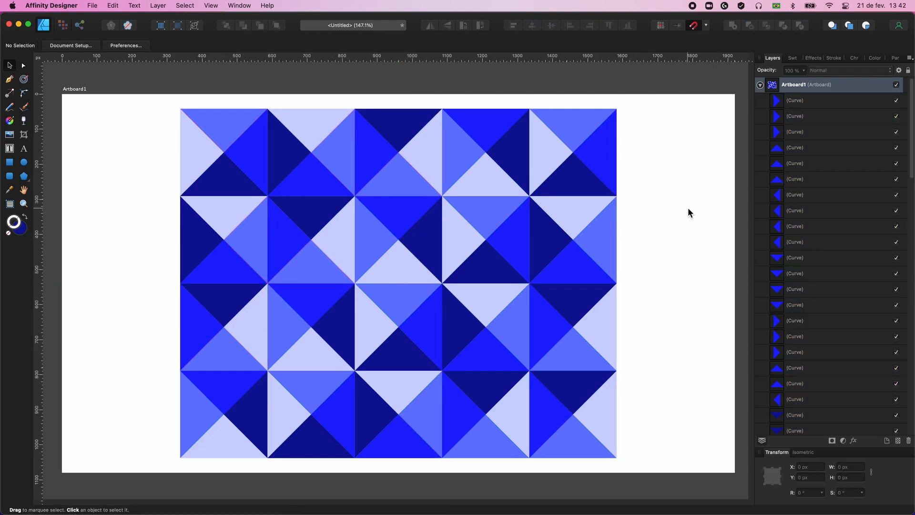
# Step: Select the whole pattern with the Node Tool and move the four interior corner nodes between the first and second rows off the grid
pyautogui.click(24, 69)
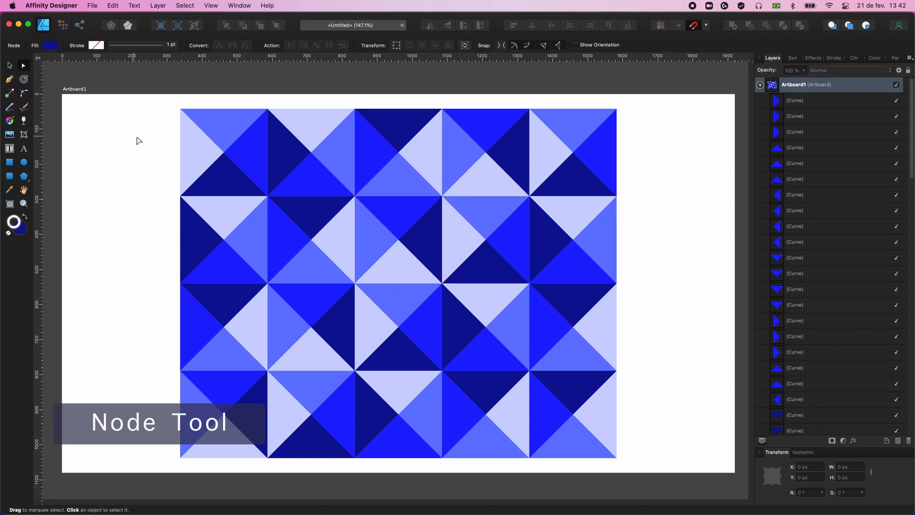
pyautogui.moveTo(133, 105); pyautogui.dragTo(656, 467)
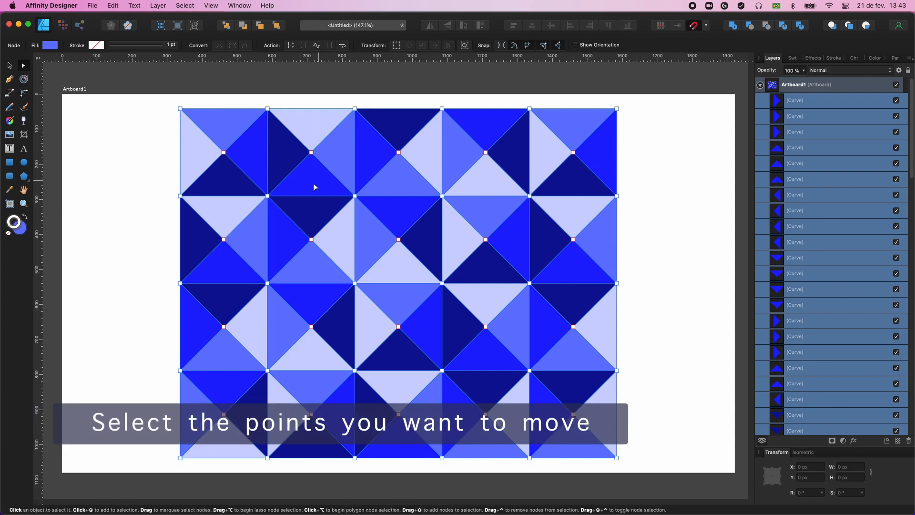
pyautogui.moveTo(232, 182); pyautogui.dragTo(306, 223)
pyautogui.moveTo(269, 197); pyautogui.dragTo(353, 225)
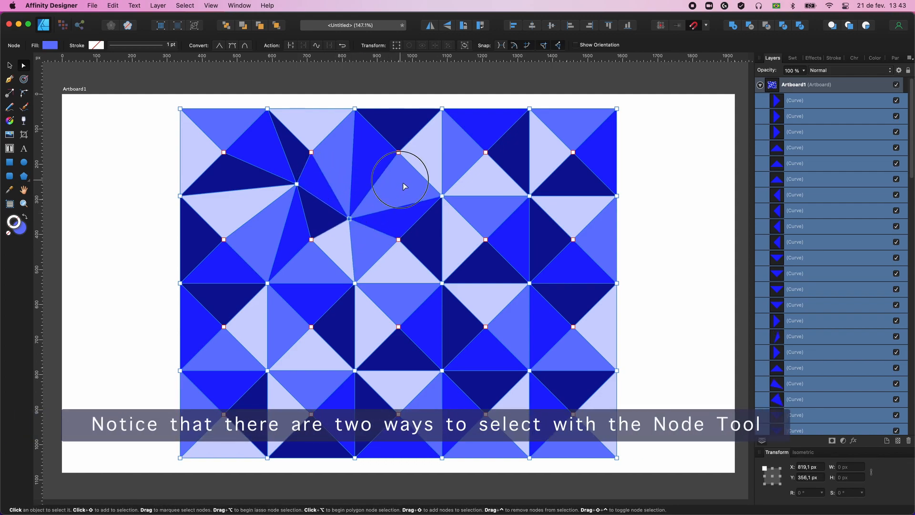
pyautogui.moveTo(442, 195); pyautogui.dragTo(467, 180)
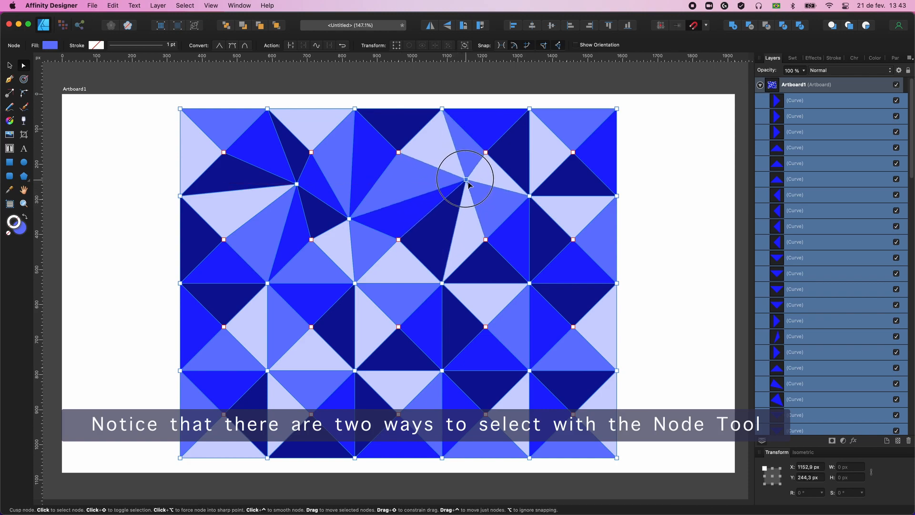
pyautogui.moveTo(540, 202); pyautogui.dragTo(568, 212)
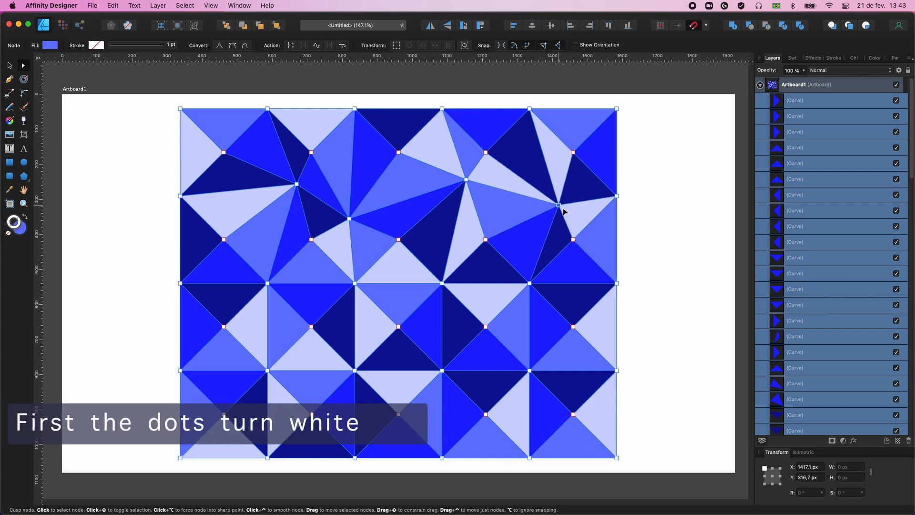
# Step: Move the four interior corner nodes between the second and third rows off the grid, shifting each one in a different direction
pyautogui.click(245, 278)
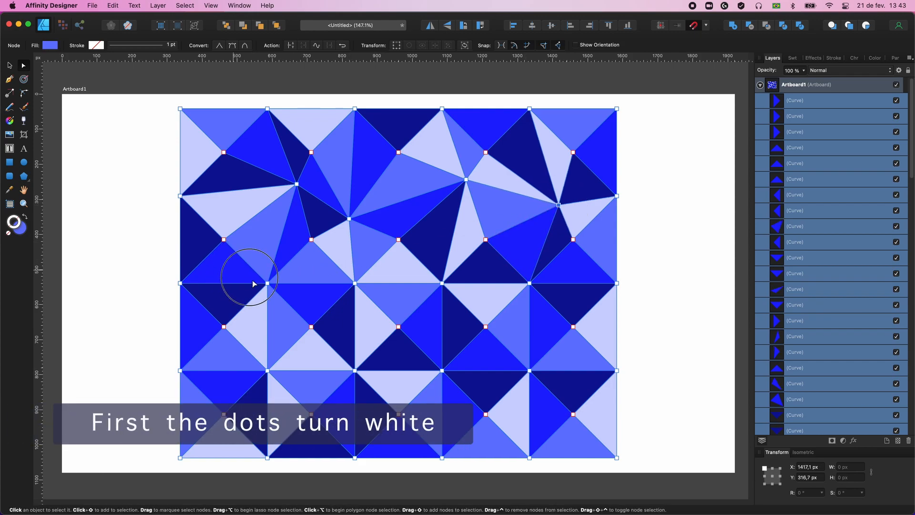
pyautogui.moveTo(290, 300); pyautogui.dragTo(267, 301)
pyautogui.moveTo(355, 284); pyautogui.dragTo(372, 291)
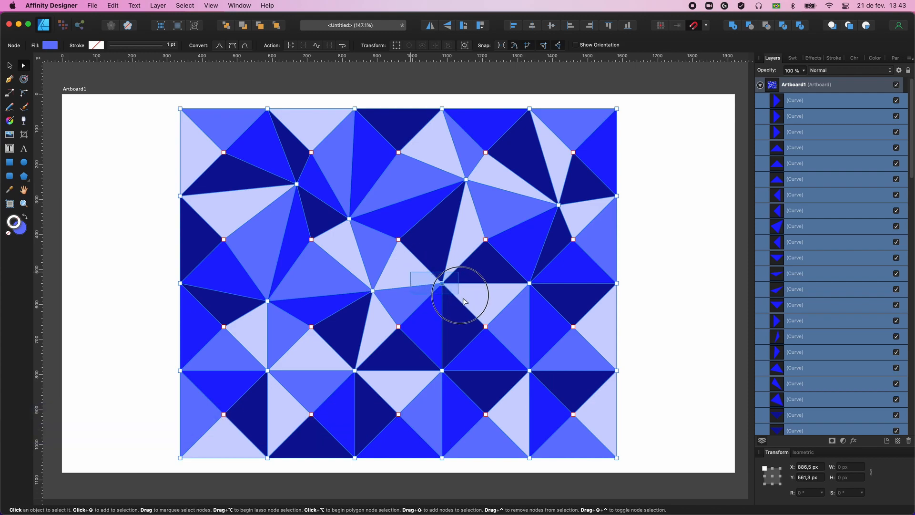
pyautogui.moveTo(442, 283); pyautogui.dragTo(438, 306)
pyautogui.moveTo(556, 303); pyautogui.dragTo(542, 280)
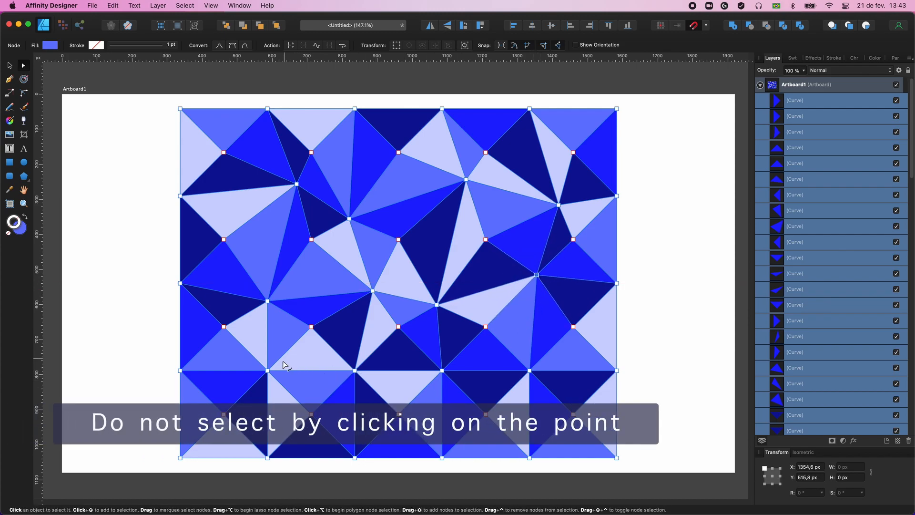
# Step: Move the four interior corner nodes between the third and fourth rows off the grid in varied directions
pyautogui.moveTo(284, 382); pyautogui.dragTo(279, 394)
pyautogui.moveTo(332, 367); pyautogui.dragTo(352, 355)
pyautogui.moveTo(434, 371); pyautogui.dragTo(429, 407)
pyautogui.moveTo(536, 373); pyautogui.dragTo(536, 374)
pyautogui.moveTo(530, 370); pyautogui.dragTo(548, 361)
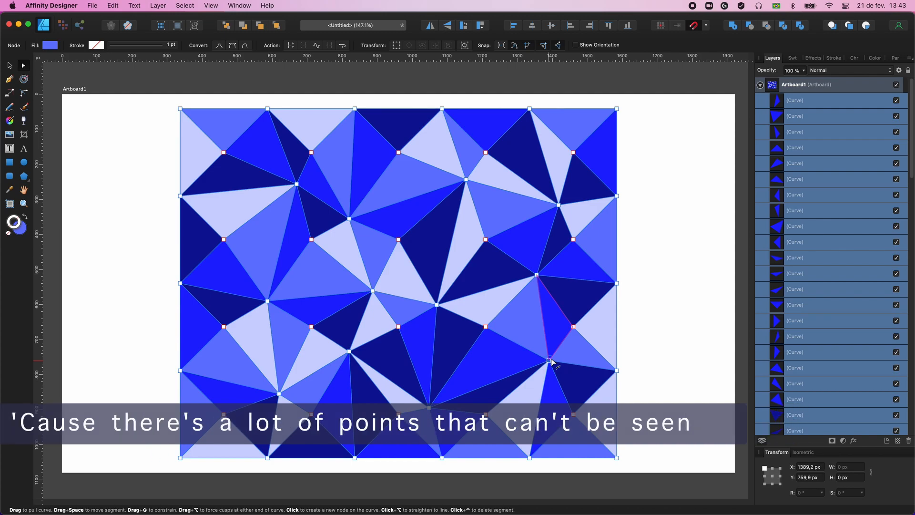
# Step: Move the centre nodes of the pattern's four corner squares off-centre toward its upper and lower edges, and deselect the pattern
pyautogui.click(207, 146)
pyautogui.moveTo(246, 166); pyautogui.dragTo(245, 163)
pyautogui.moveTo(224, 152); pyautogui.dragTo(211, 126)
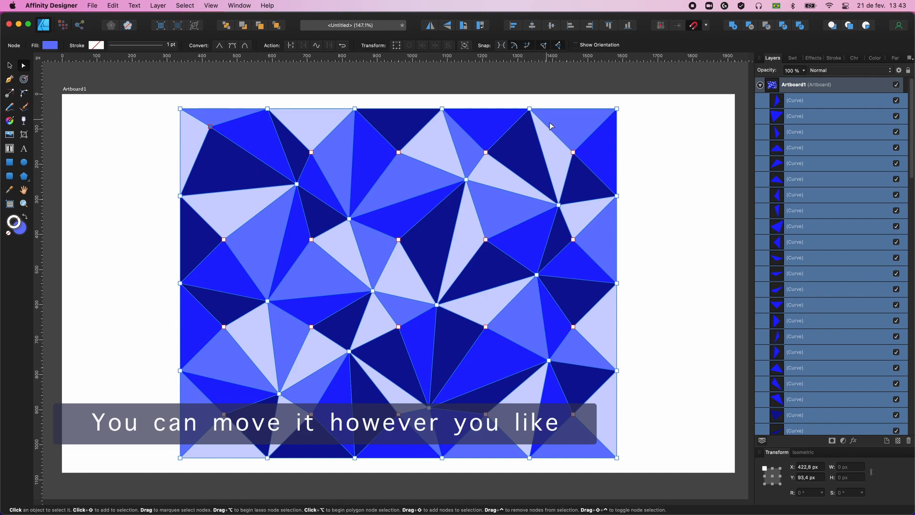
pyautogui.moveTo(574, 153); pyautogui.dragTo(590, 123)
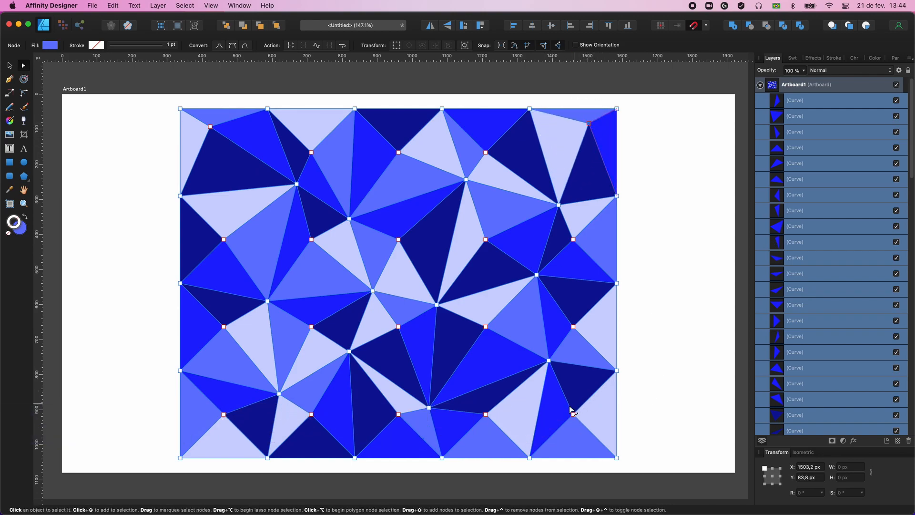
pyautogui.moveTo(573, 414); pyautogui.dragTo(556, 430)
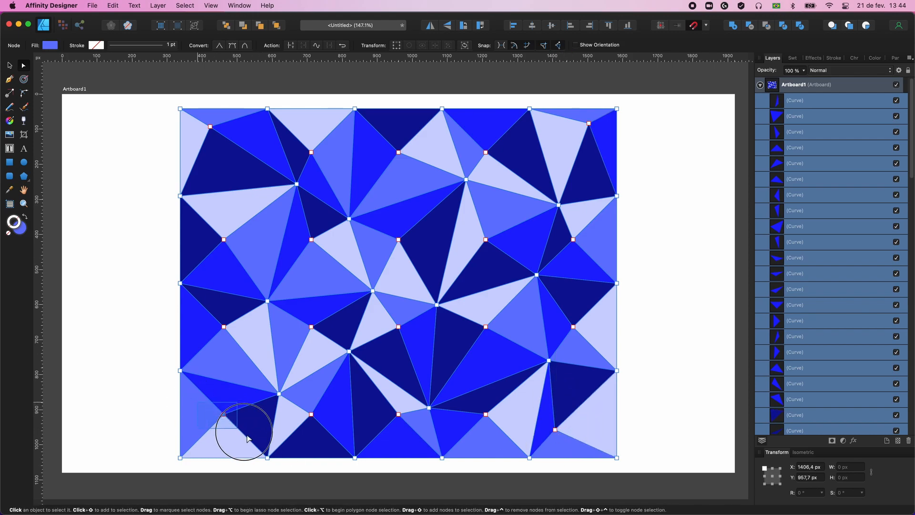
pyautogui.moveTo(224, 414); pyautogui.dragTo(204, 435)
pyautogui.click(109, 265)
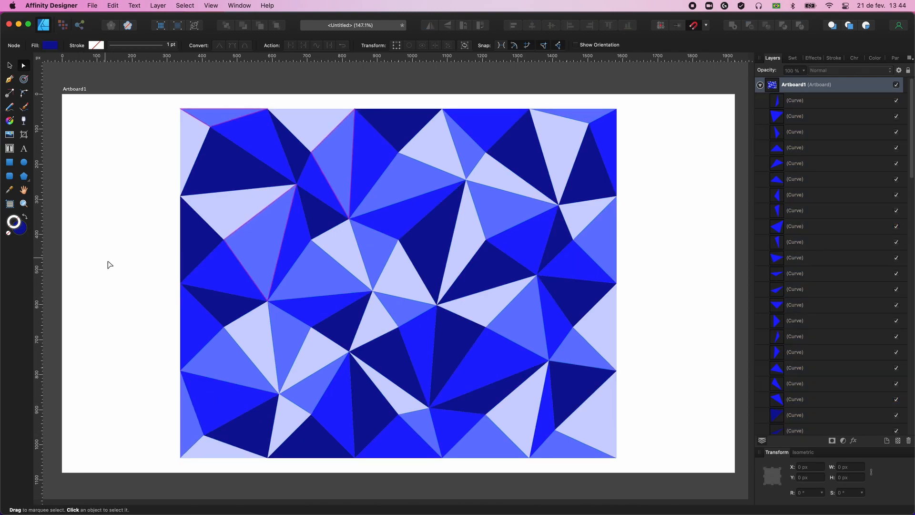